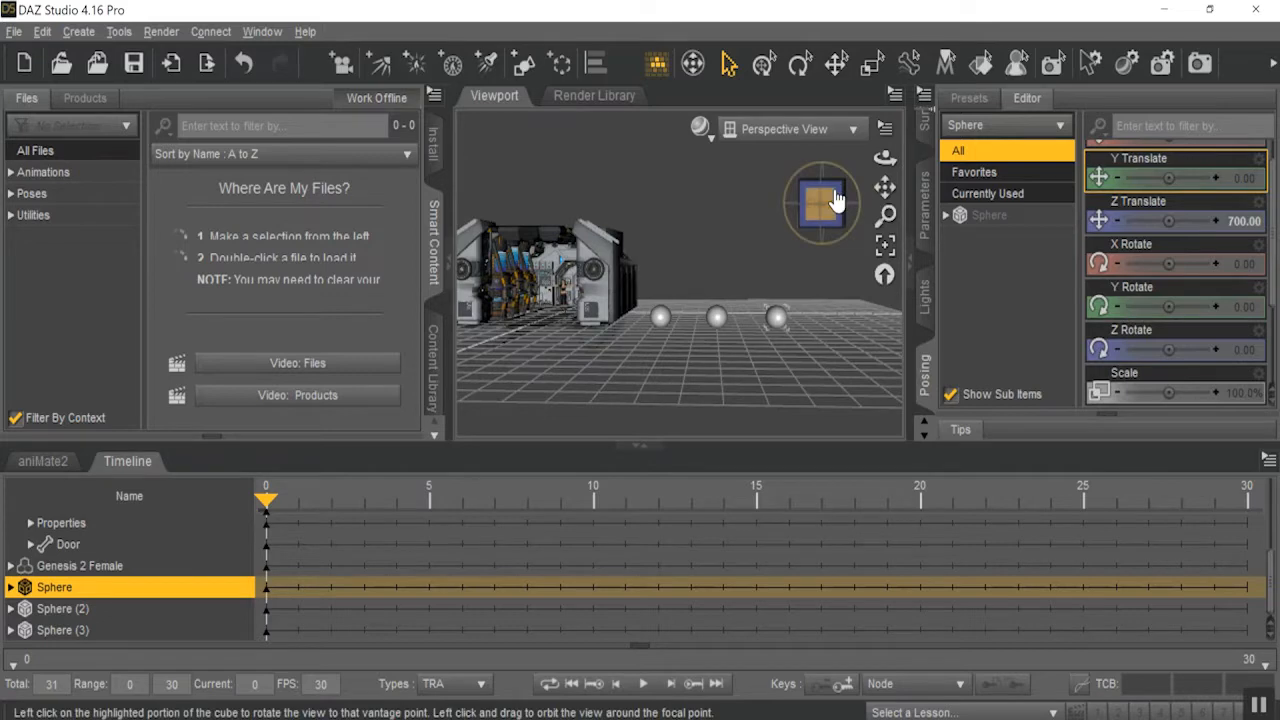
Activate the Geometry Editor tool with the first of the three spheres framed from the front.
left_click(840, 185)
left_click_drag(822, 203, 786, 196)
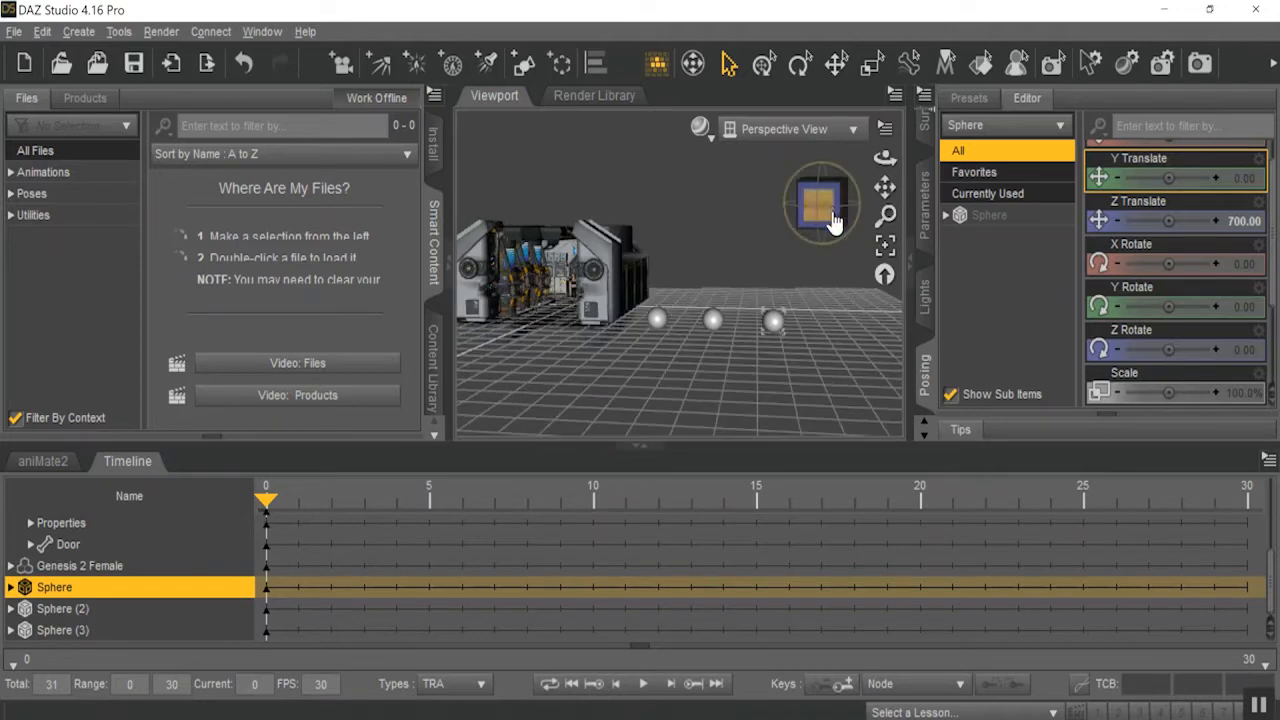
left_click_drag(885, 216, 901, 194)
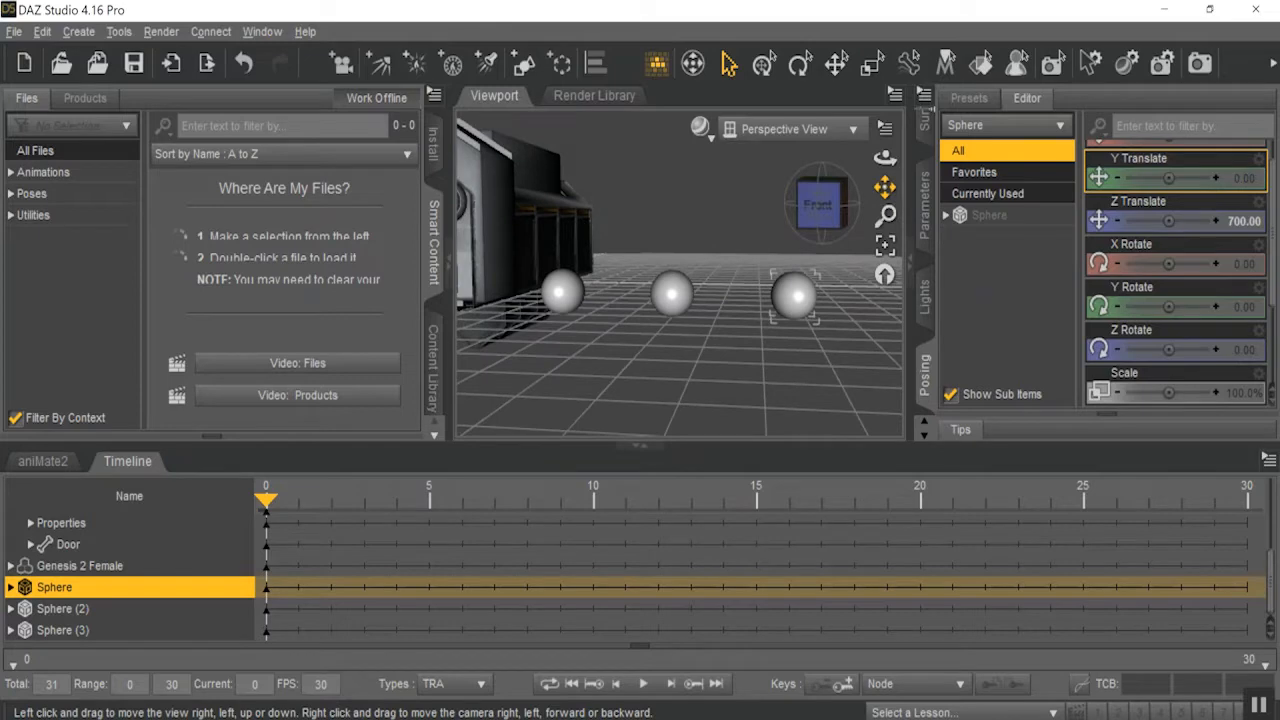
left_click_drag(885, 187, 1005, 200)
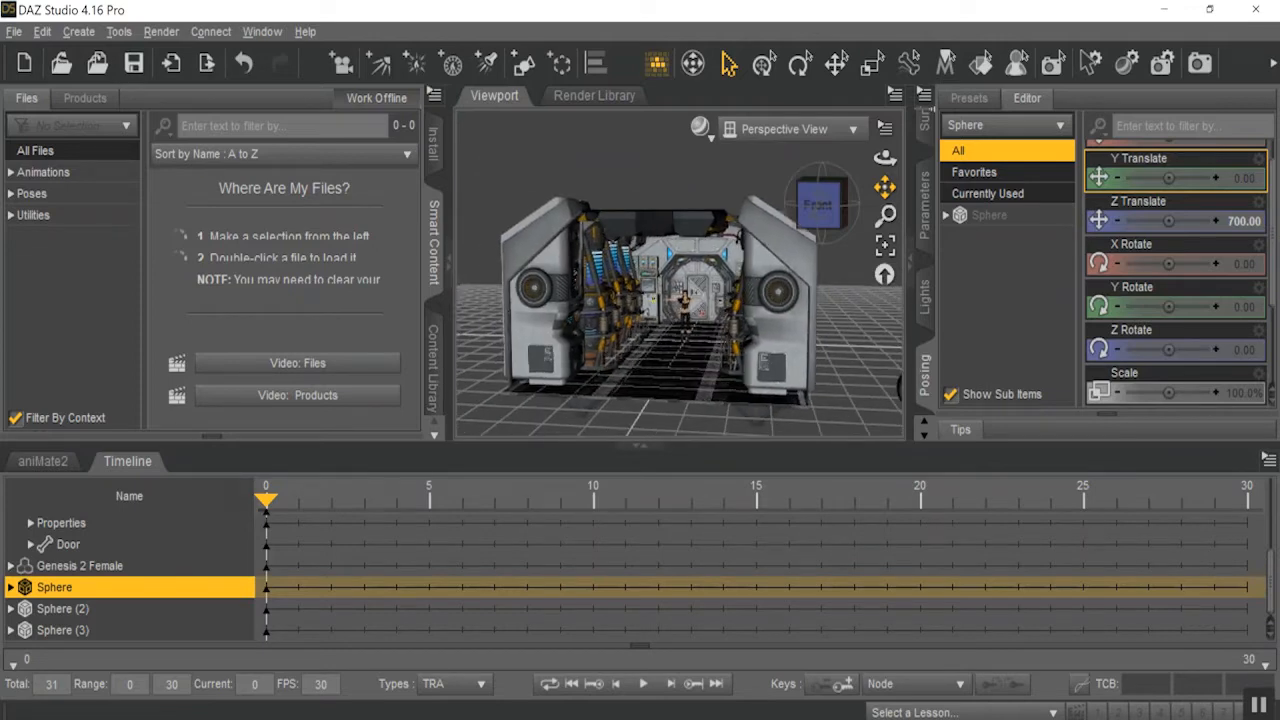
left_click_drag(818, 205, 772, 226)
left_click(818, 203)
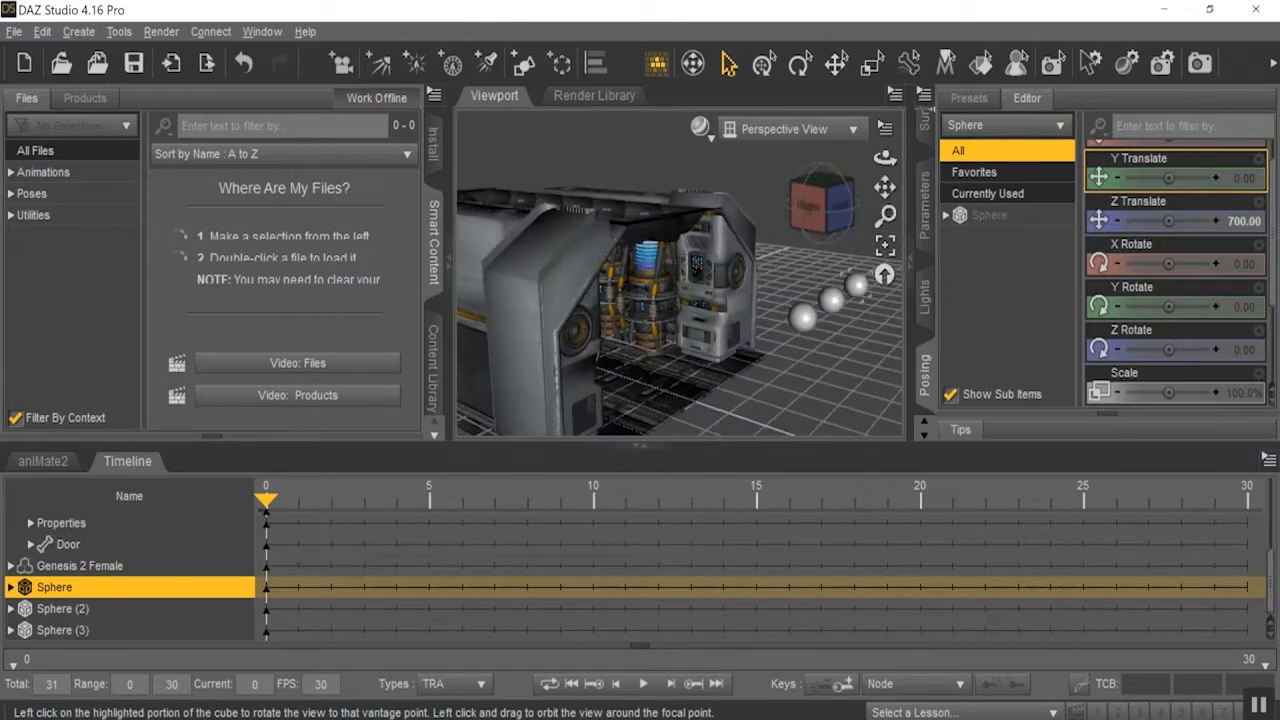
left_click_drag(885, 187, 761, 197)
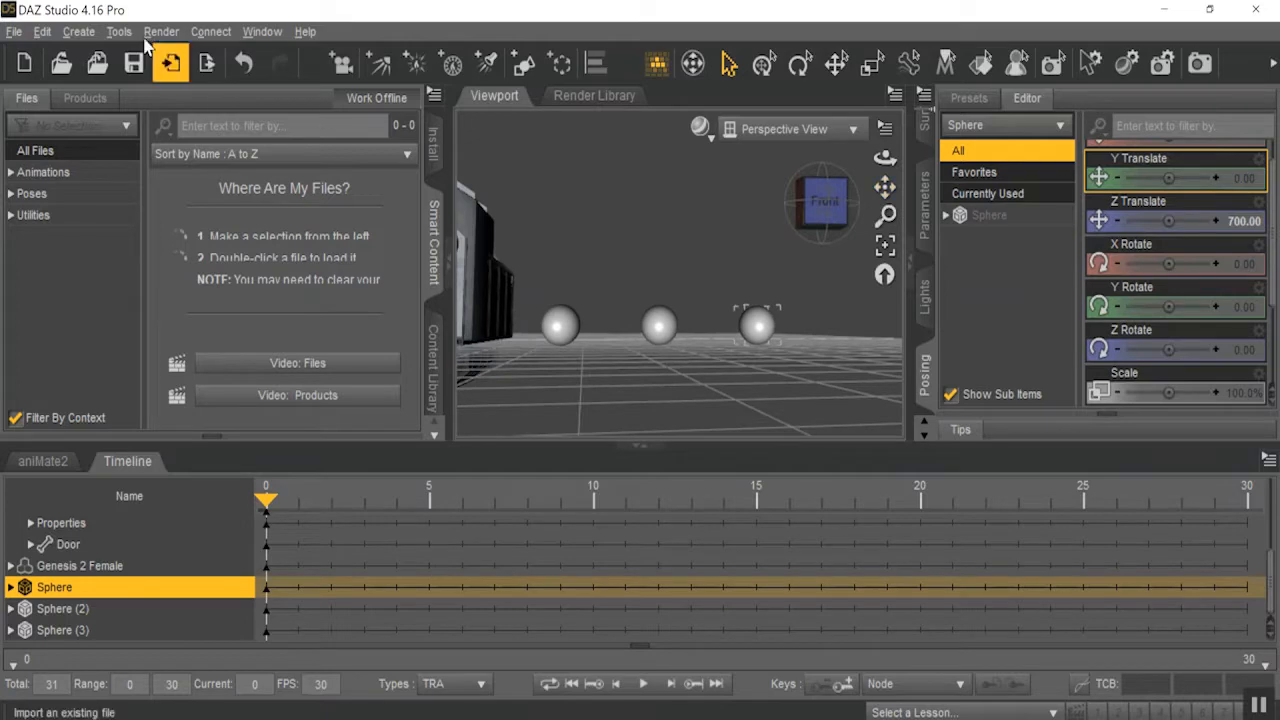
left_click(119, 33)
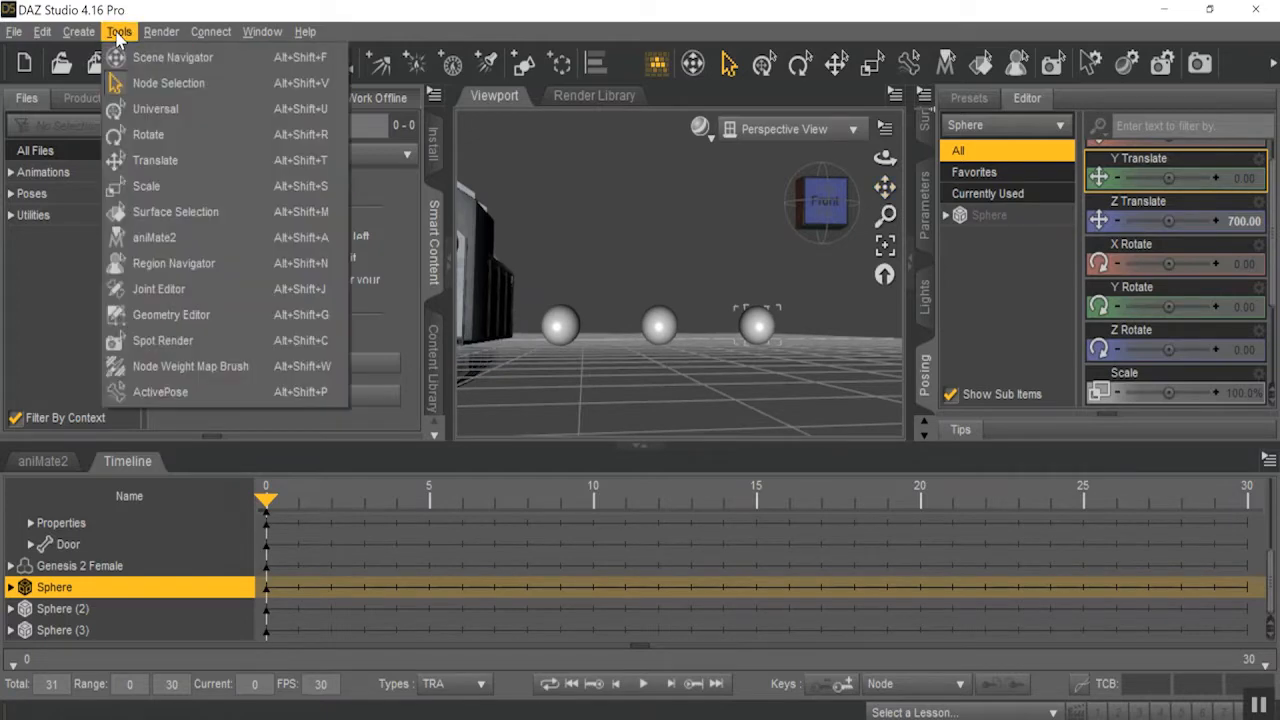
left_click(168, 298)
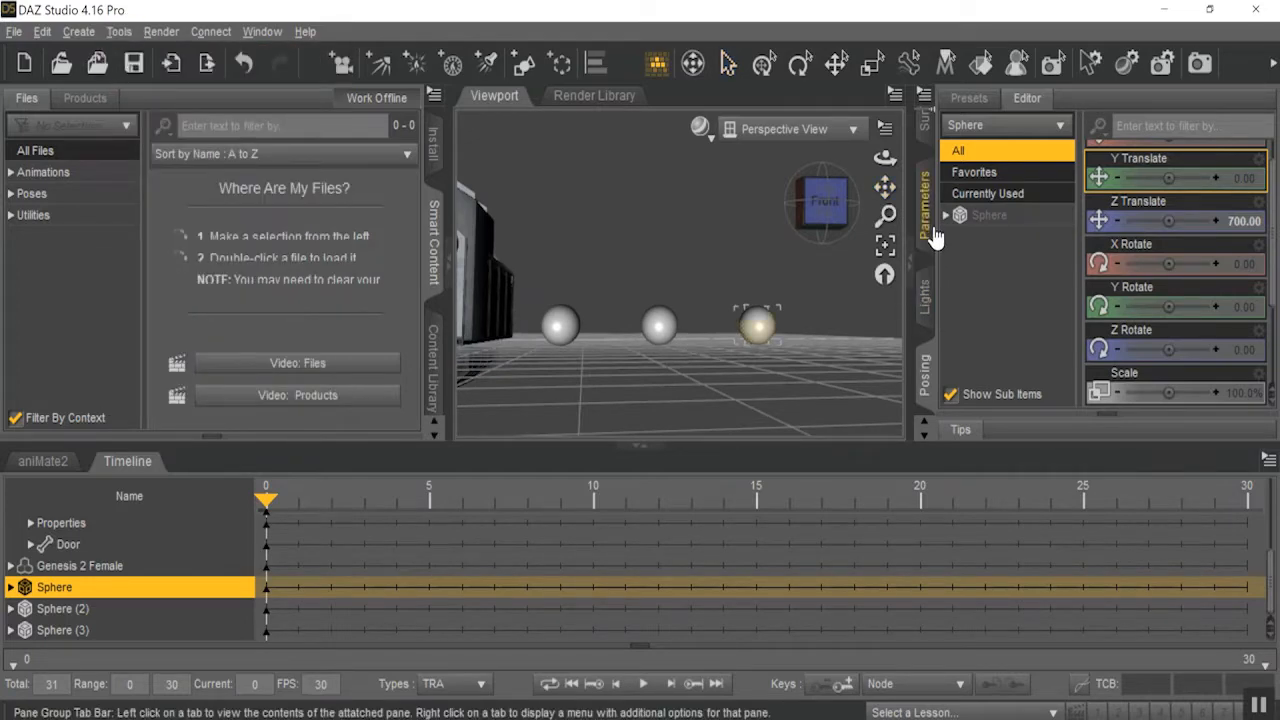
Switch the selection mode to Marquee Selection and select the polygons on the right half of Sphere.
right_click(762, 326)
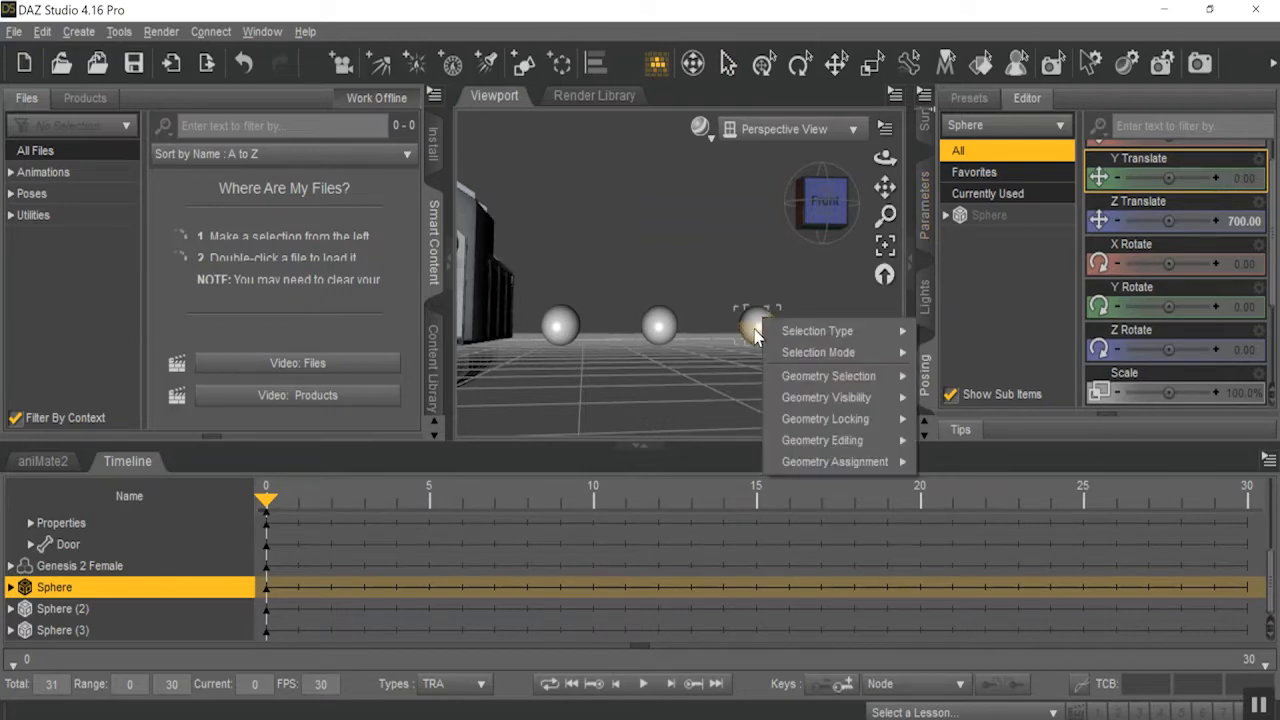
mouse_move(805, 356)
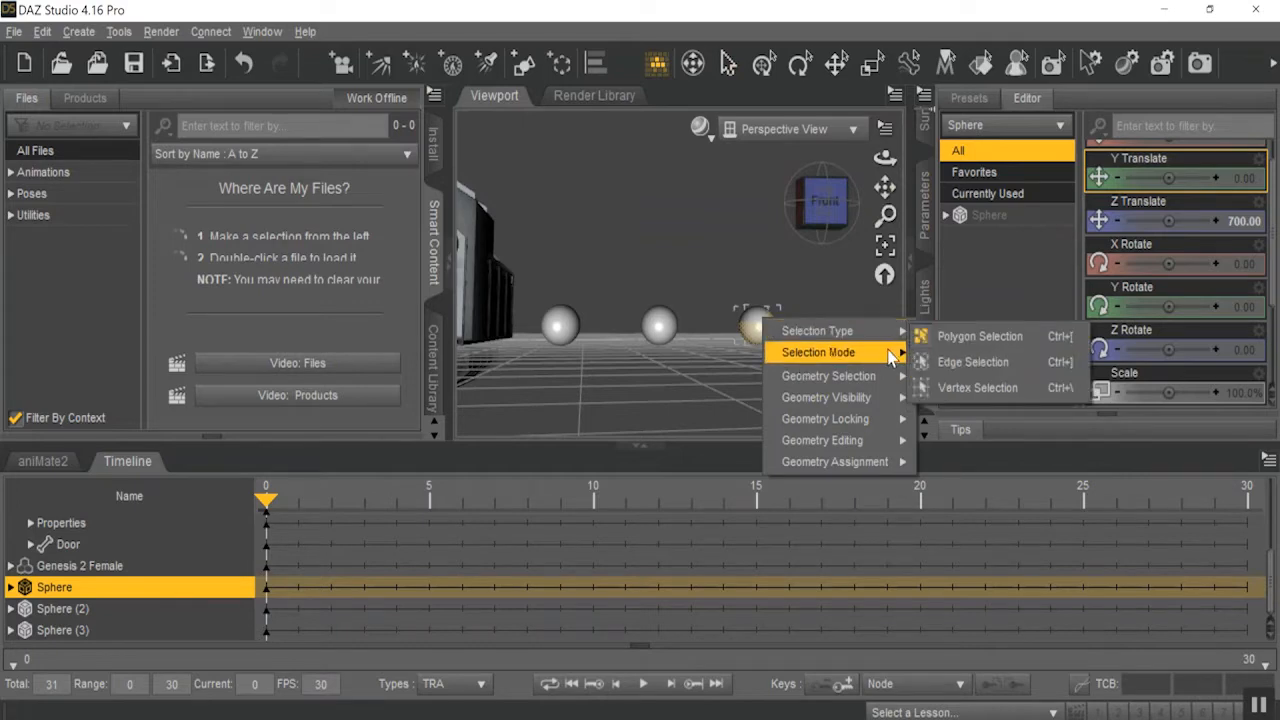
left_click(922, 356)
left_click_drag(757, 274, 816, 382)
left_click_drag(885, 217, 930, 148)
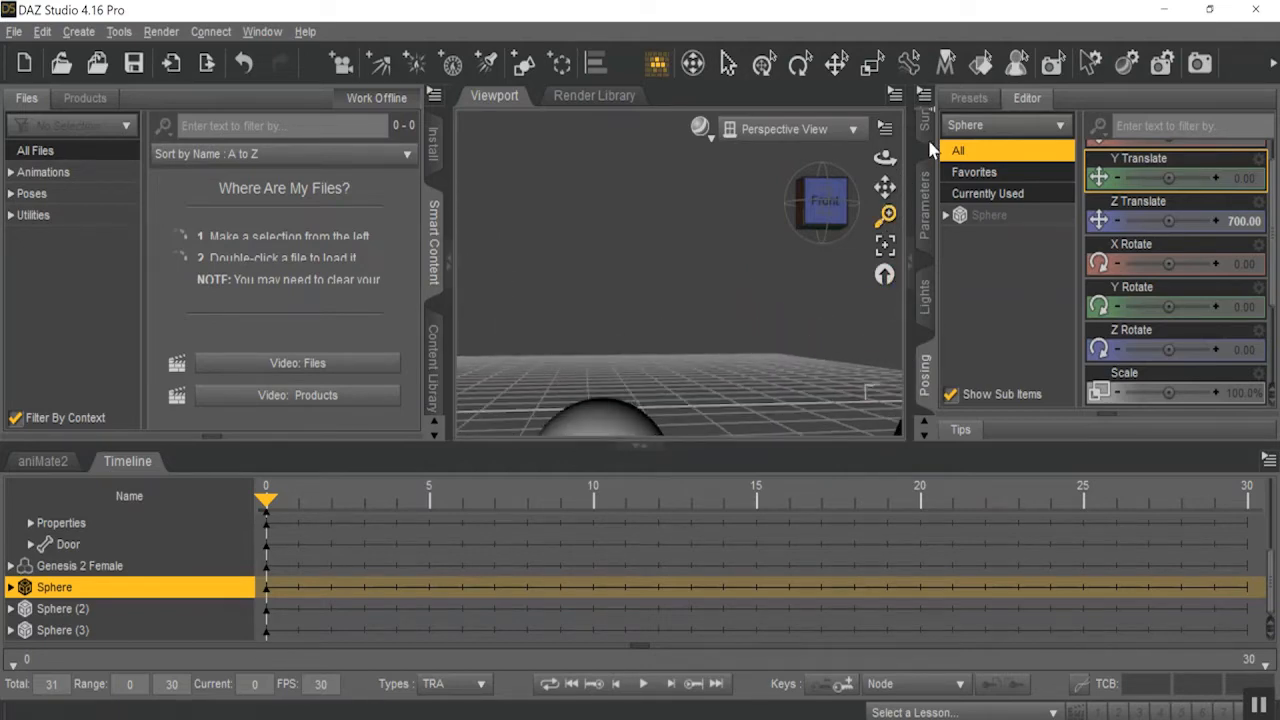
left_click_drag(885, 187, 772, 180)
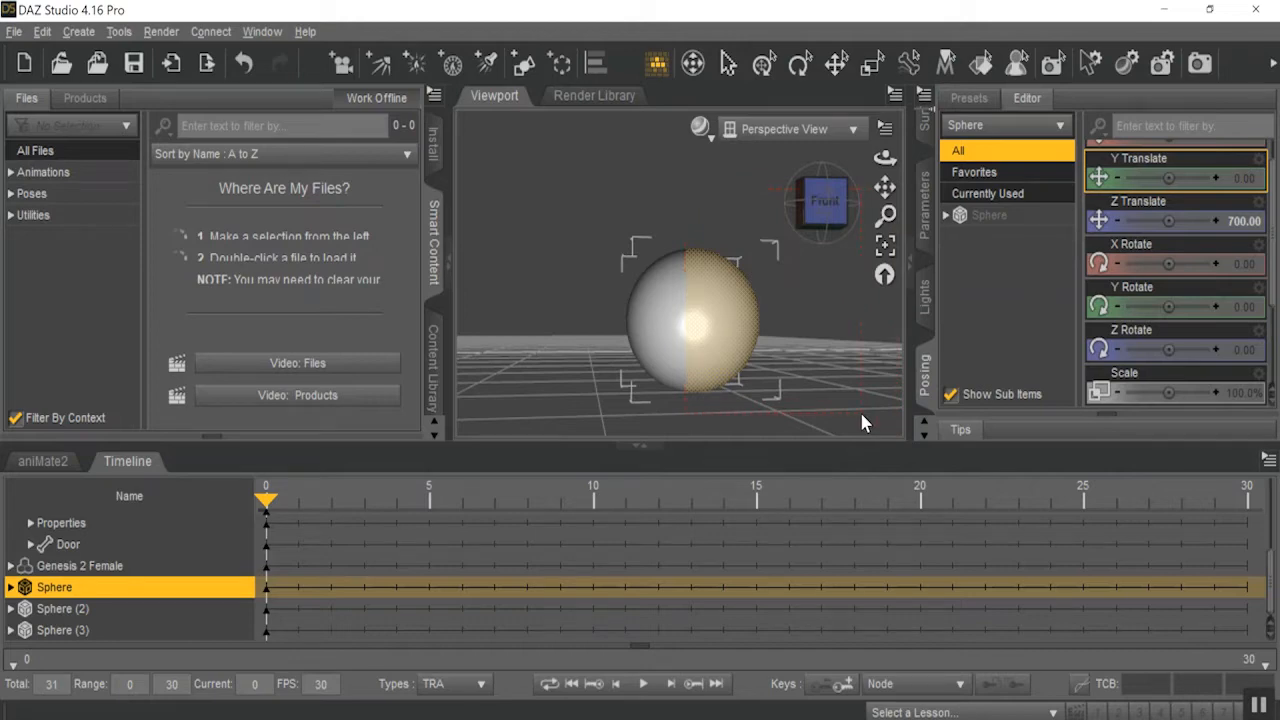
Inspect the half-sphere selection from the side and its Geometry Visibility options, and clear the selection.
left_click(826, 192)
left_click_drag(792, 212, 1112, 211)
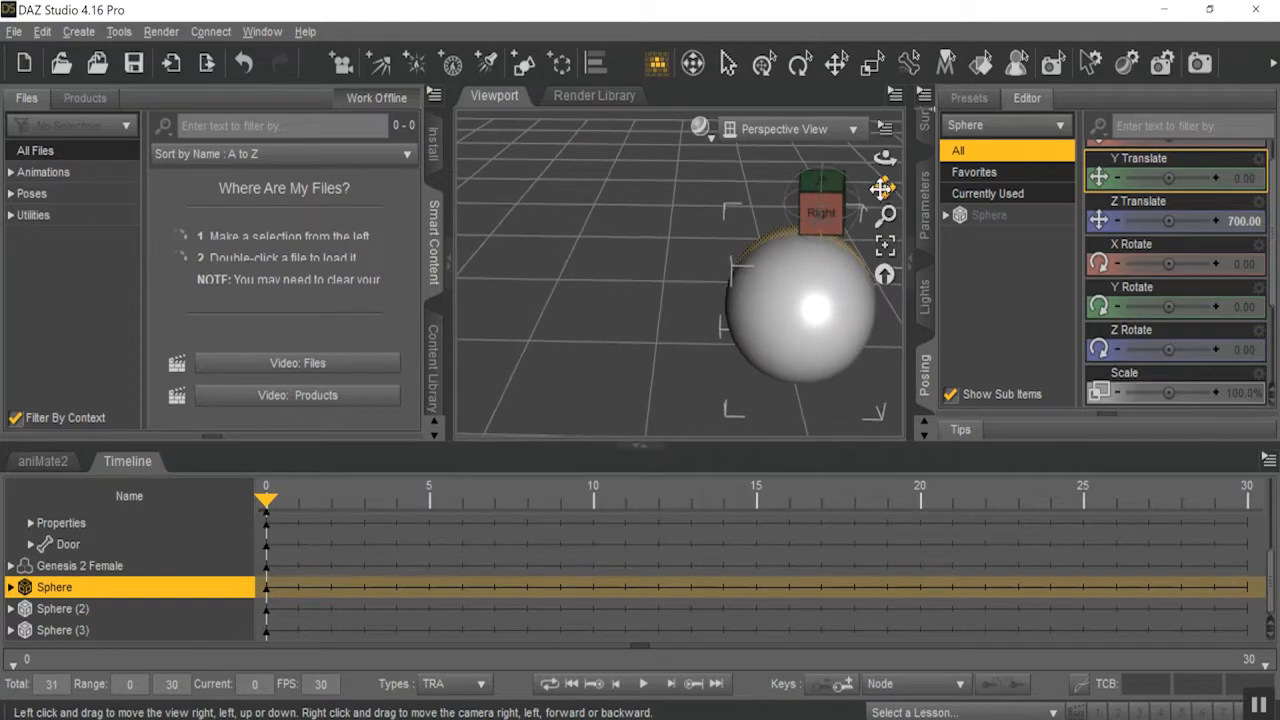
mouse_move(803, 207)
left_mouse_down()
mouse_move(745, 220)
mouse_move(810, 194)
left_mouse_up()
left_click_drag(885, 214, 868, 232)
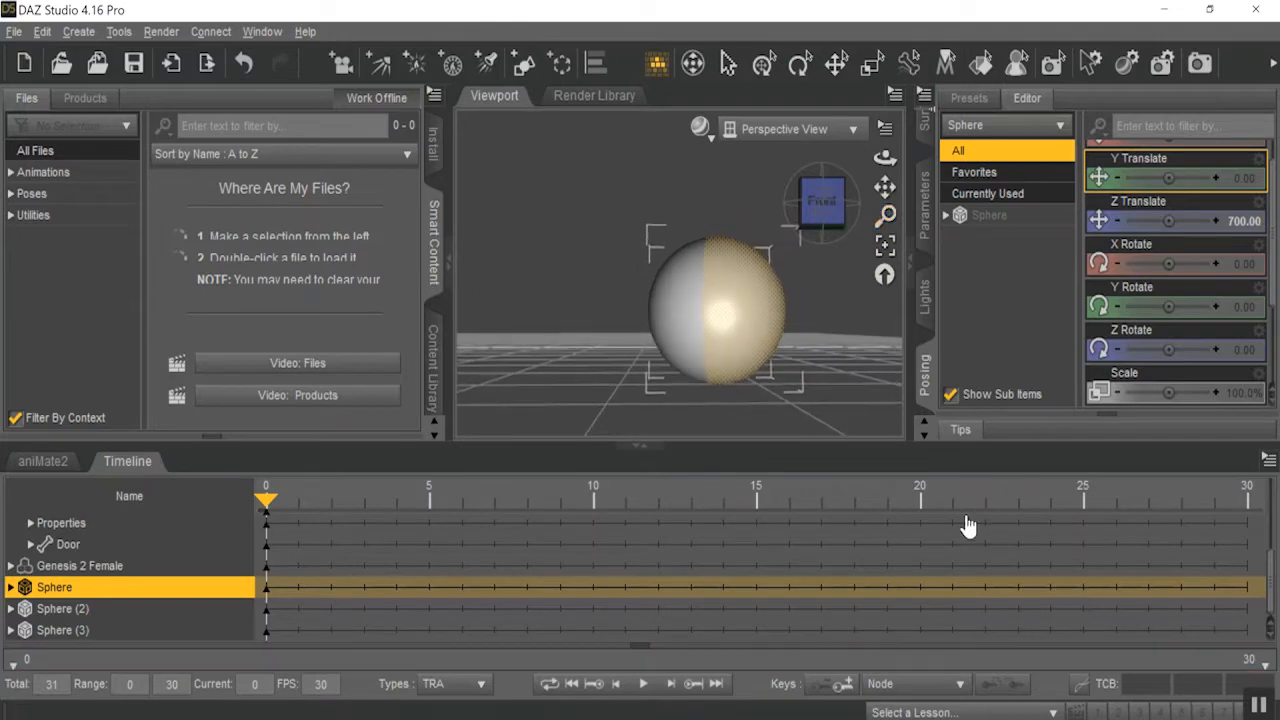
right_click(727, 273)
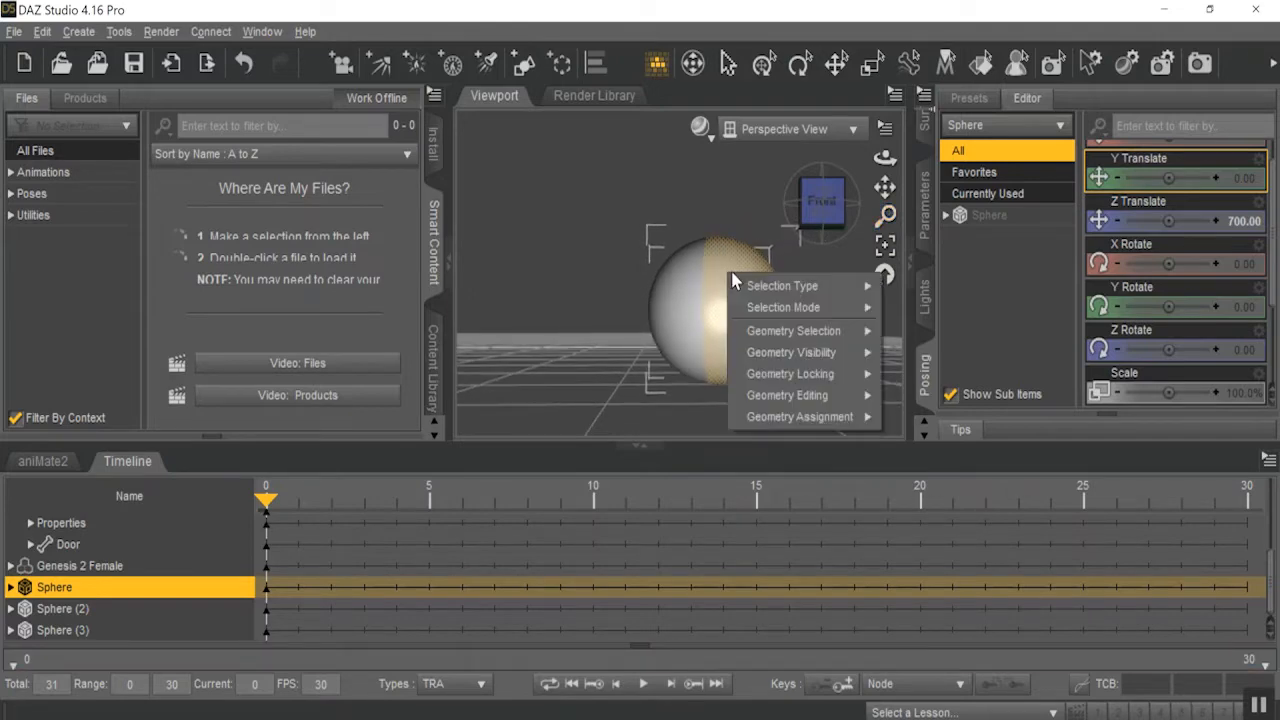
mouse_move(852, 363)
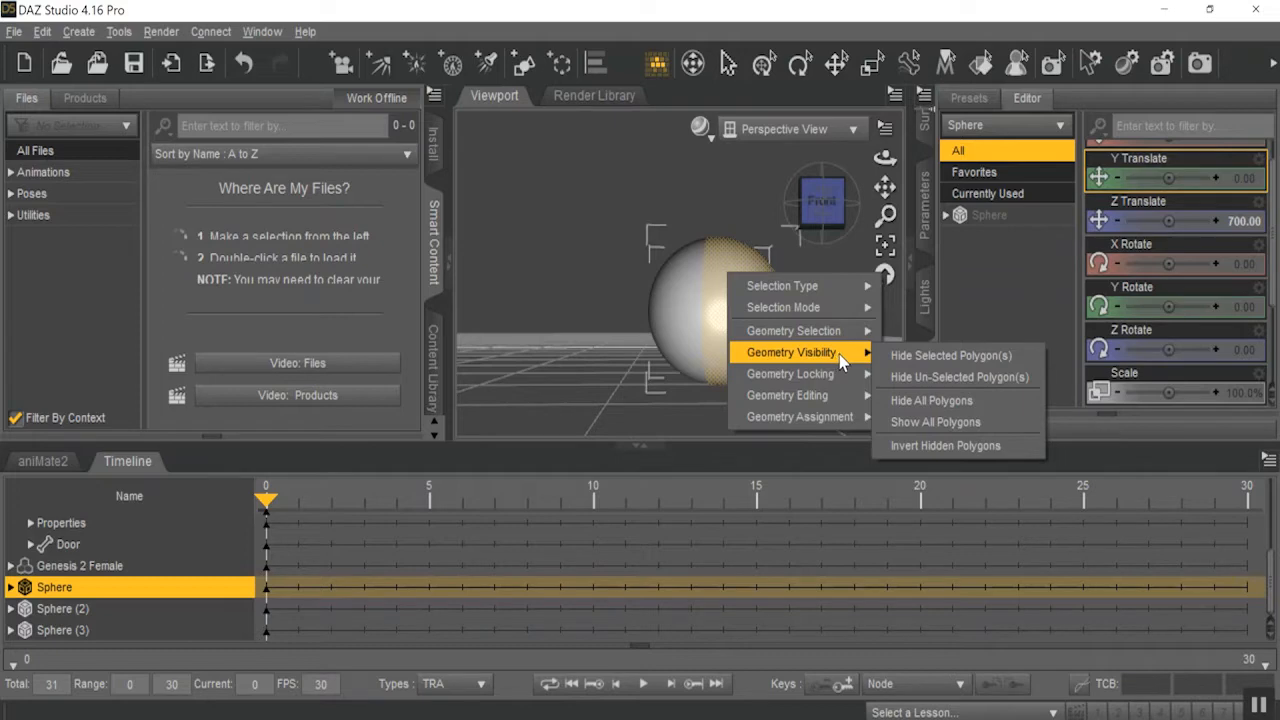
left_click(628, 231)
left_click(625, 232)
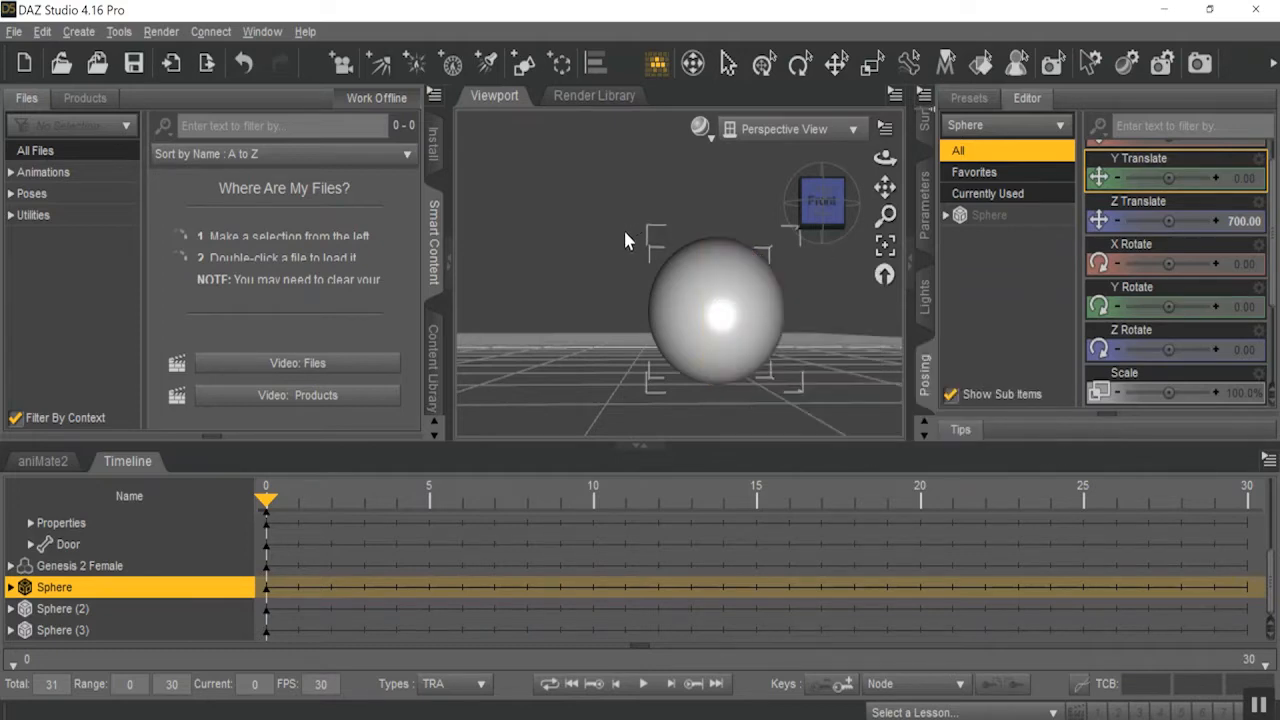
Lasso-select an irregular region of polygons on the right side of Sphere and hide the selected polygons.
right_click(625, 240)
mouse_move(706, 263)
left_click(830, 289)
mouse_move(731, 250)
left_mouse_down()
mouse_move(694, 283)
mouse_move(726, 308)
left_mouse_up()
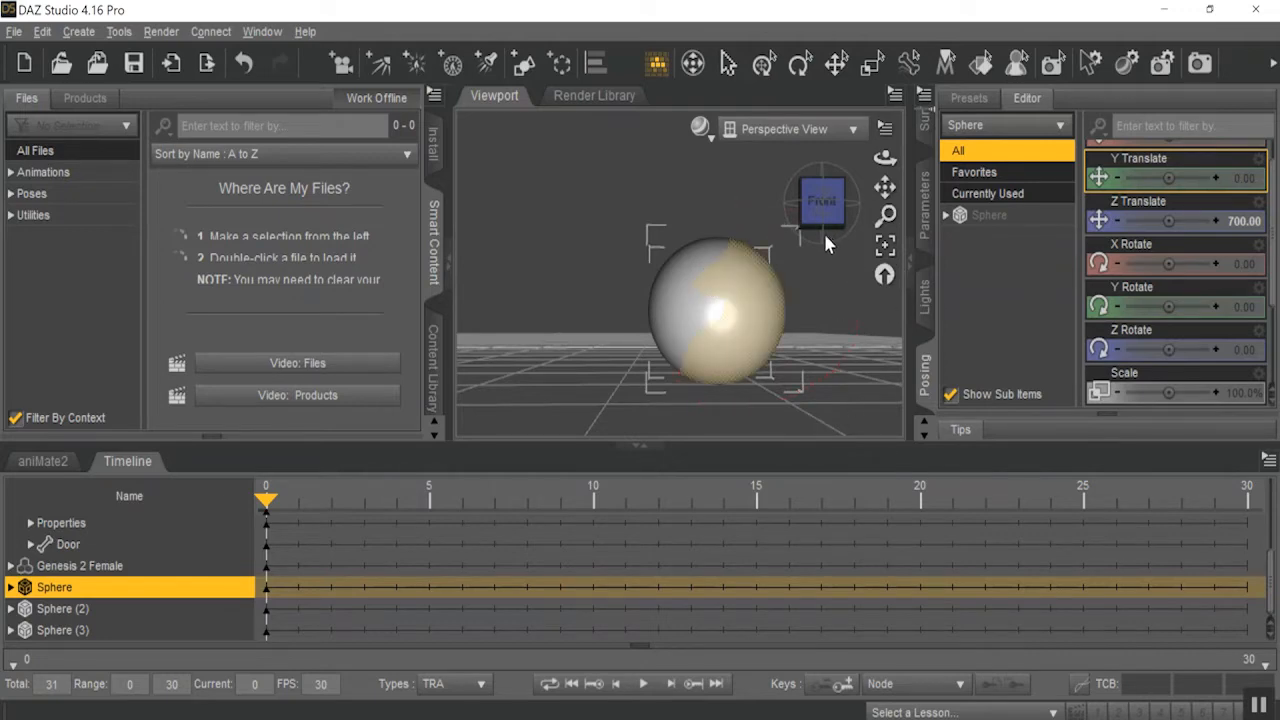
mouse_move(816, 209)
left_mouse_down()
mouse_move(876, 228)
mouse_move(786, 256)
mouse_move(858, 224)
mouse_move(824, 204)
mouse_move(781, 258)
left_mouse_up()
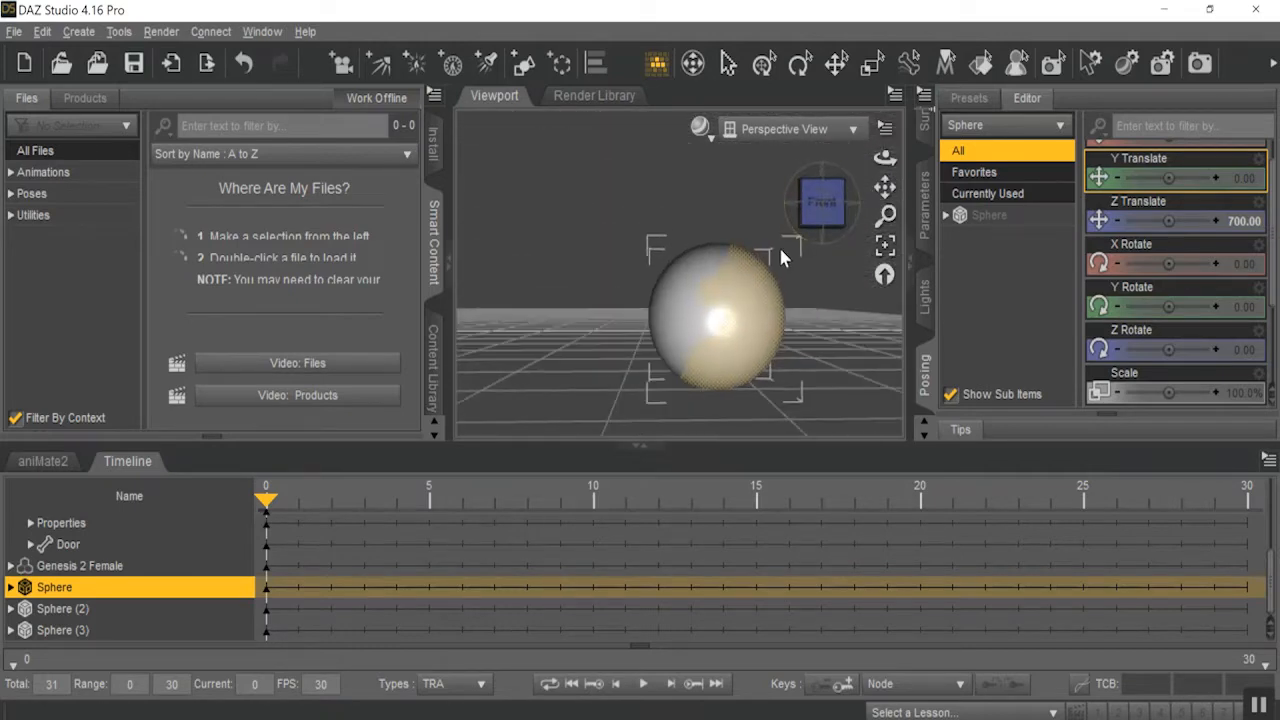
right_click(751, 293)
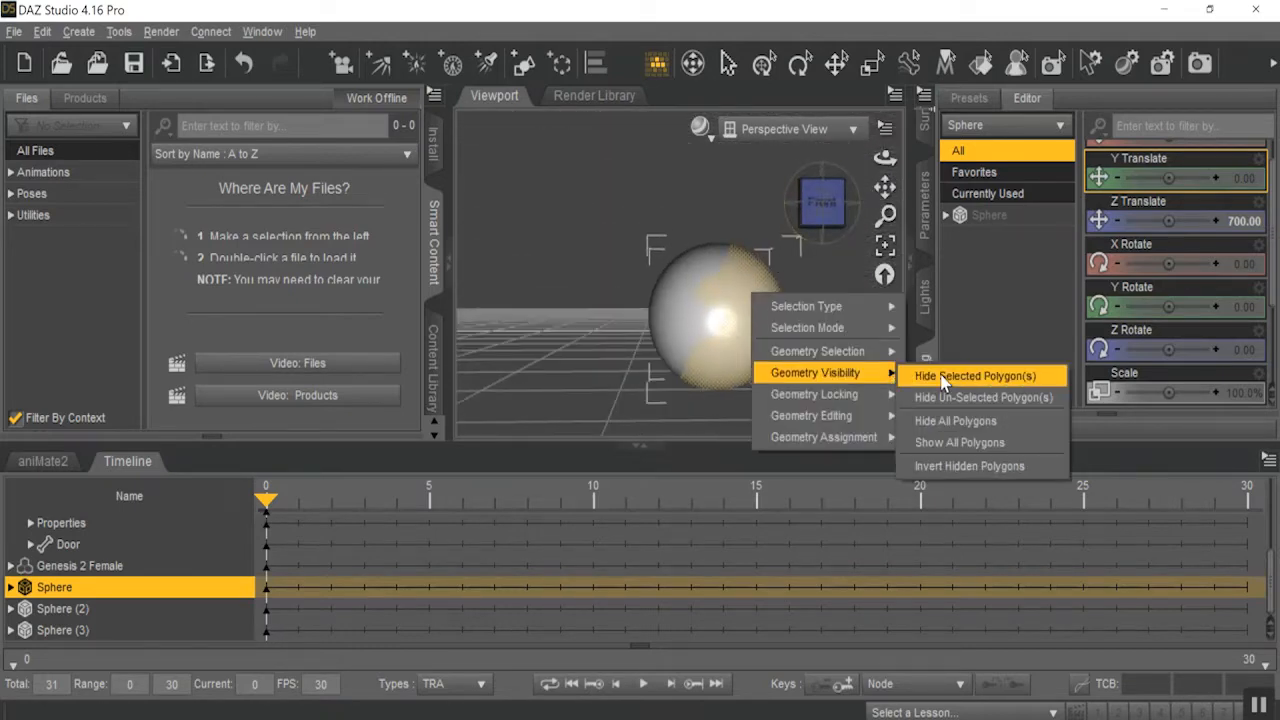
left_click(942, 376)
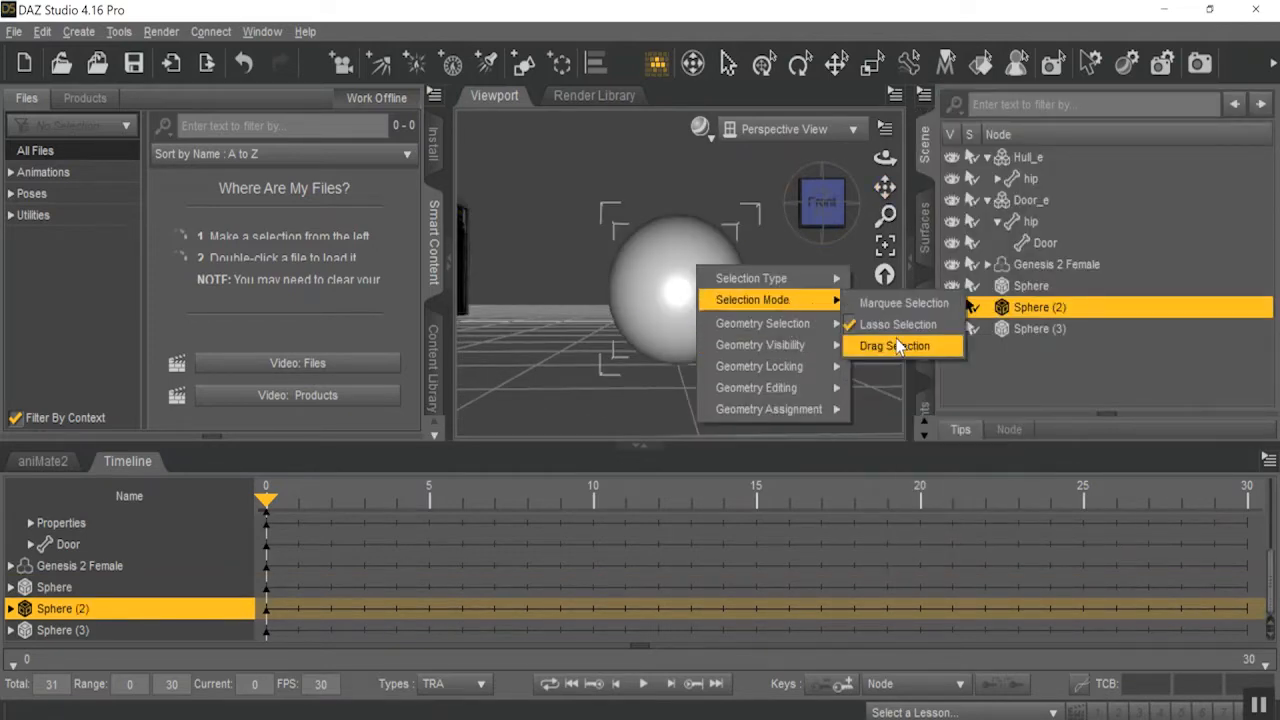
With Drag Selection, select a curved strip of polygons across the front of Sphere (2) and hide it.
left_click(895, 345)
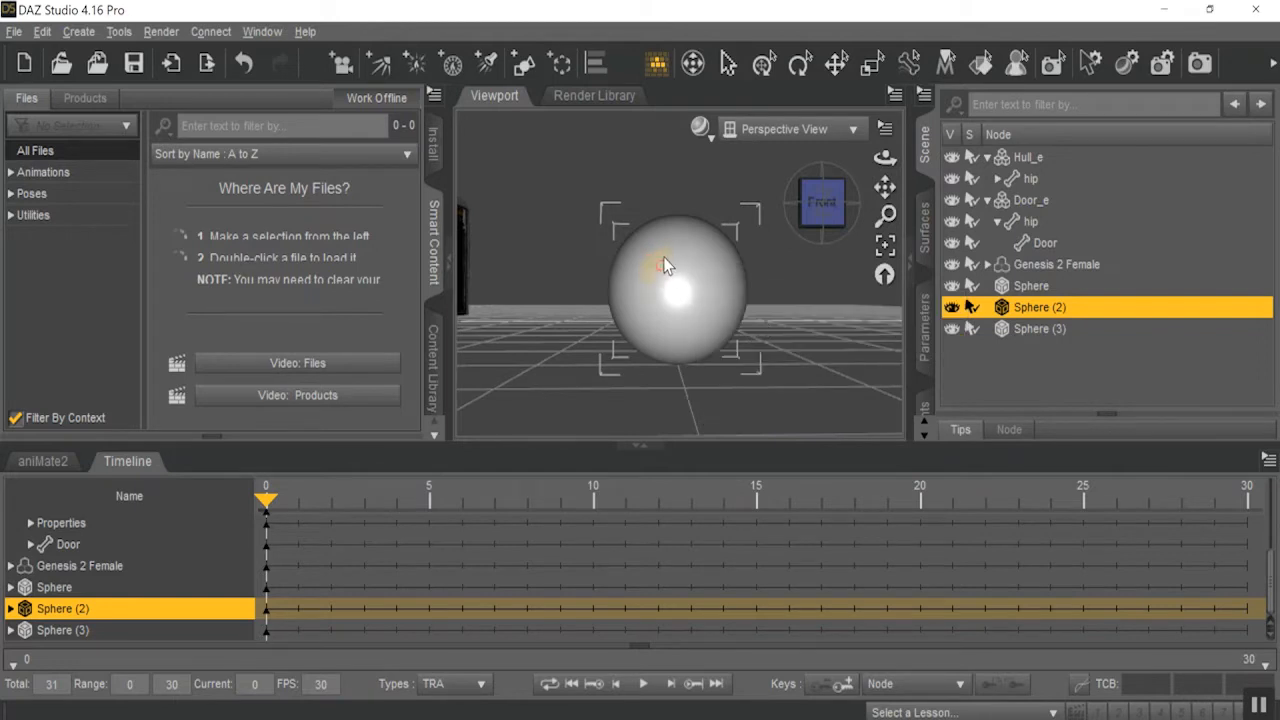
mouse_move(720, 296)
left_mouse_down()
mouse_move(729, 346)
mouse_move(725, 312)
left_mouse_up()
right_click(728, 320)
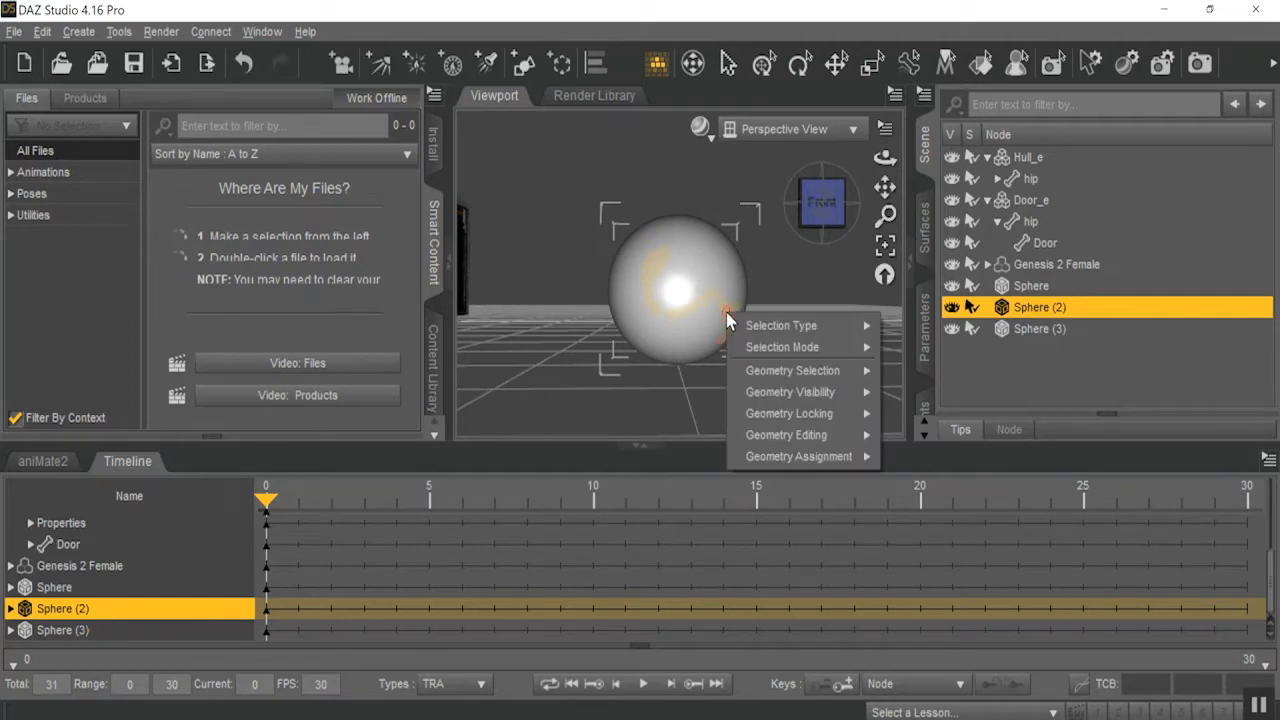
mouse_move(800, 392)
left_click(957, 396)
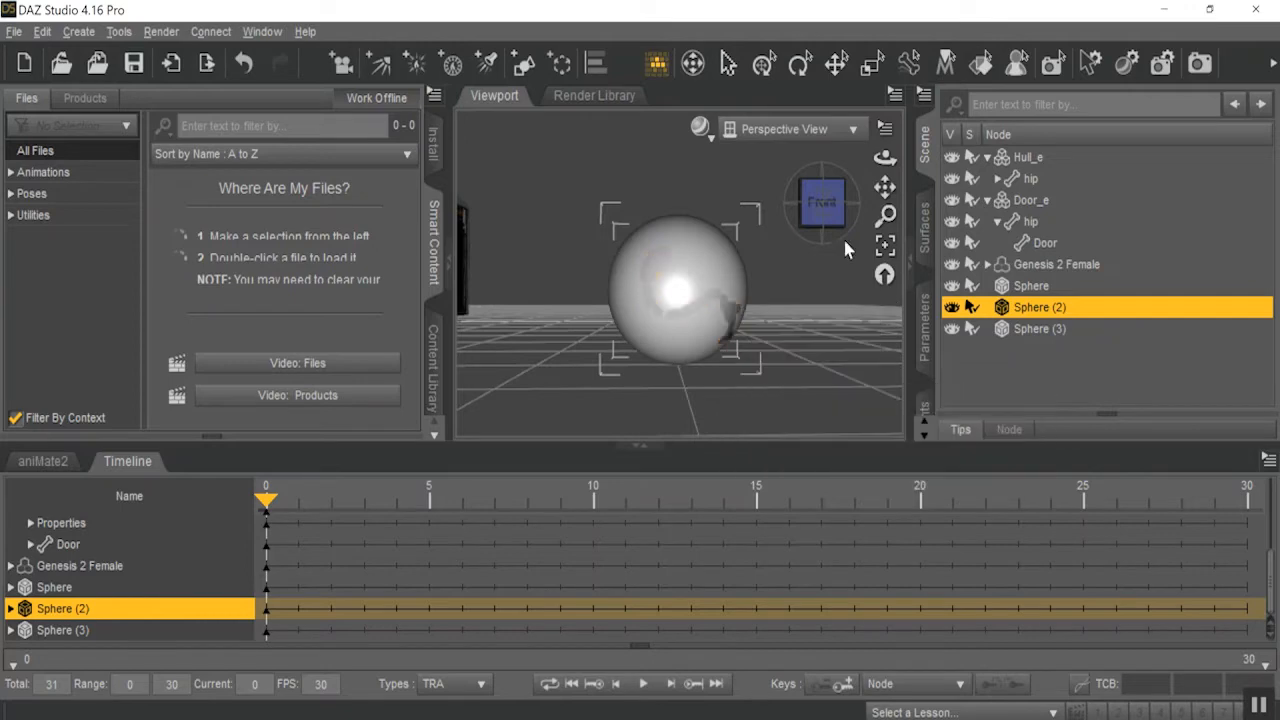
left_click_drag(819, 208, 885, 268)
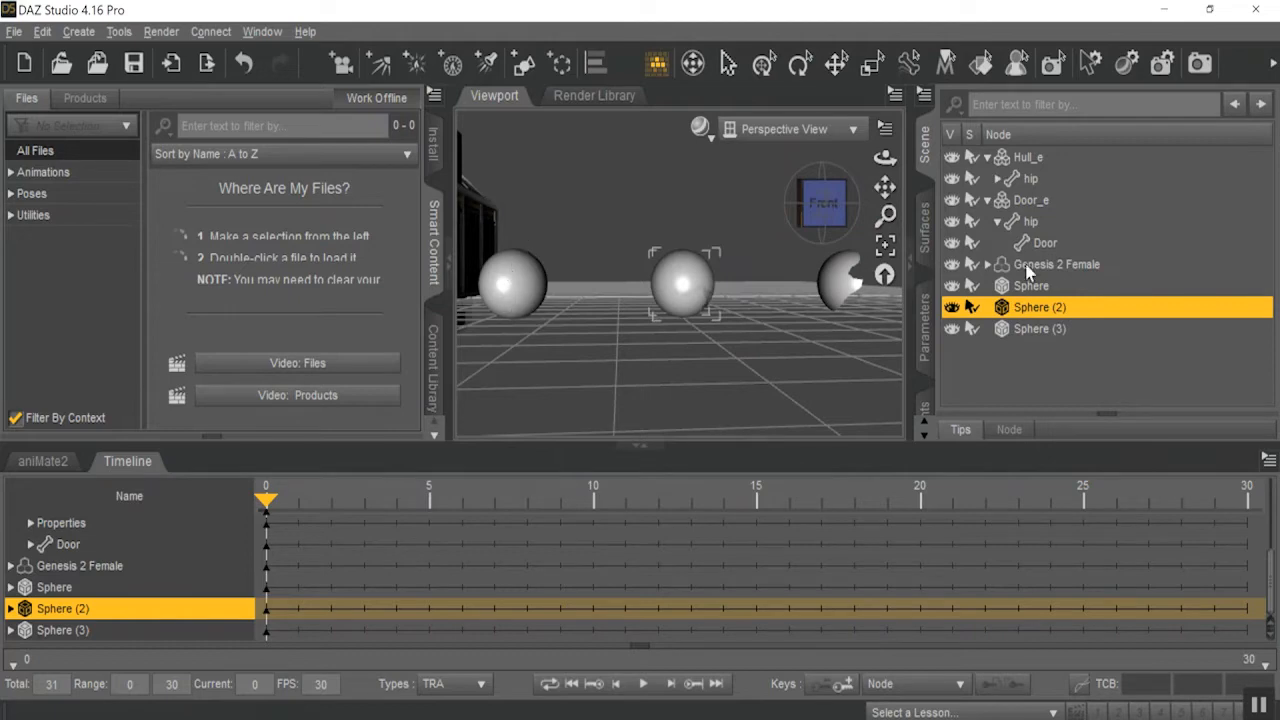
Select Sphere (3) and save the scene as pollygon in the Scenes folder.
left_click(1030, 328)
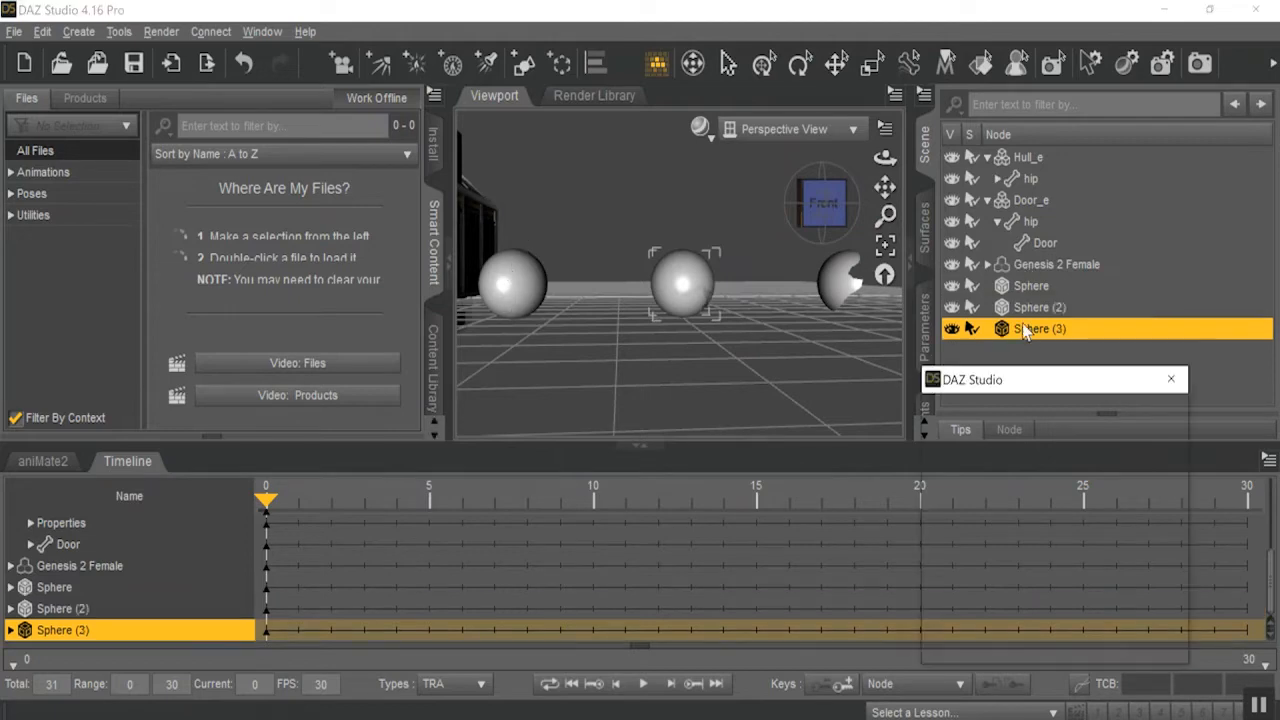
left_click(15, 32)
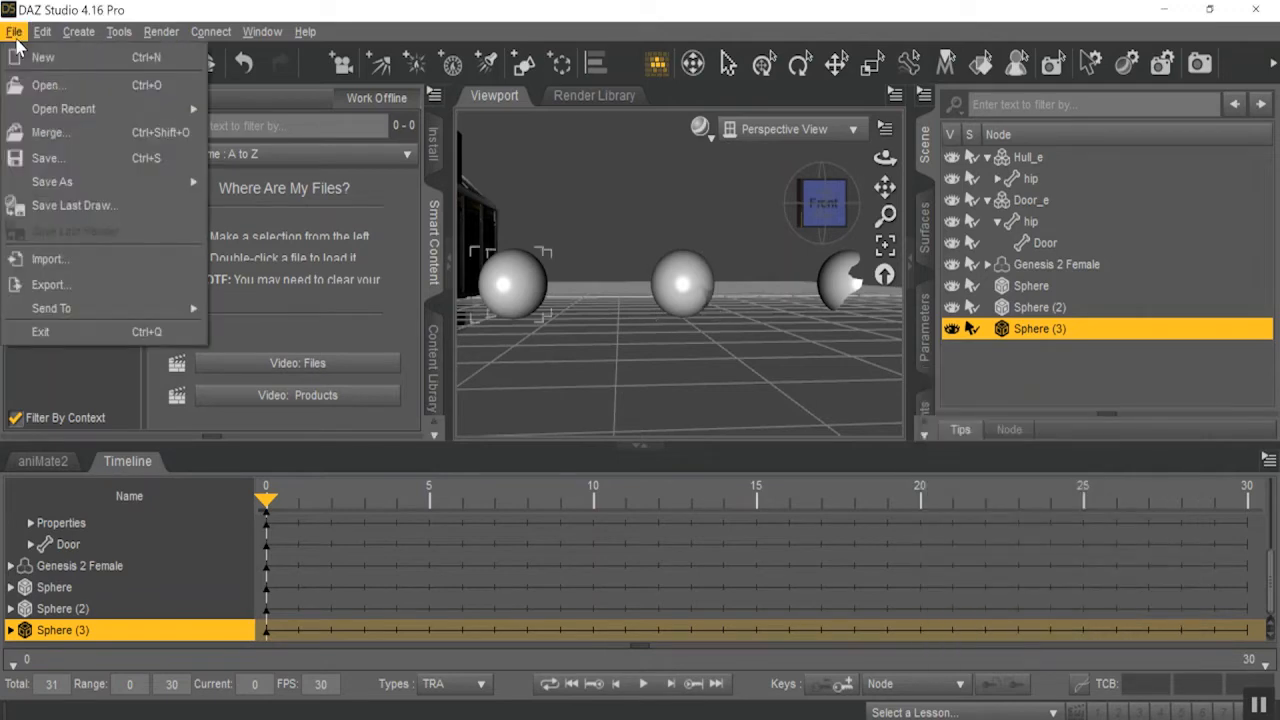
left_click(91, 157)
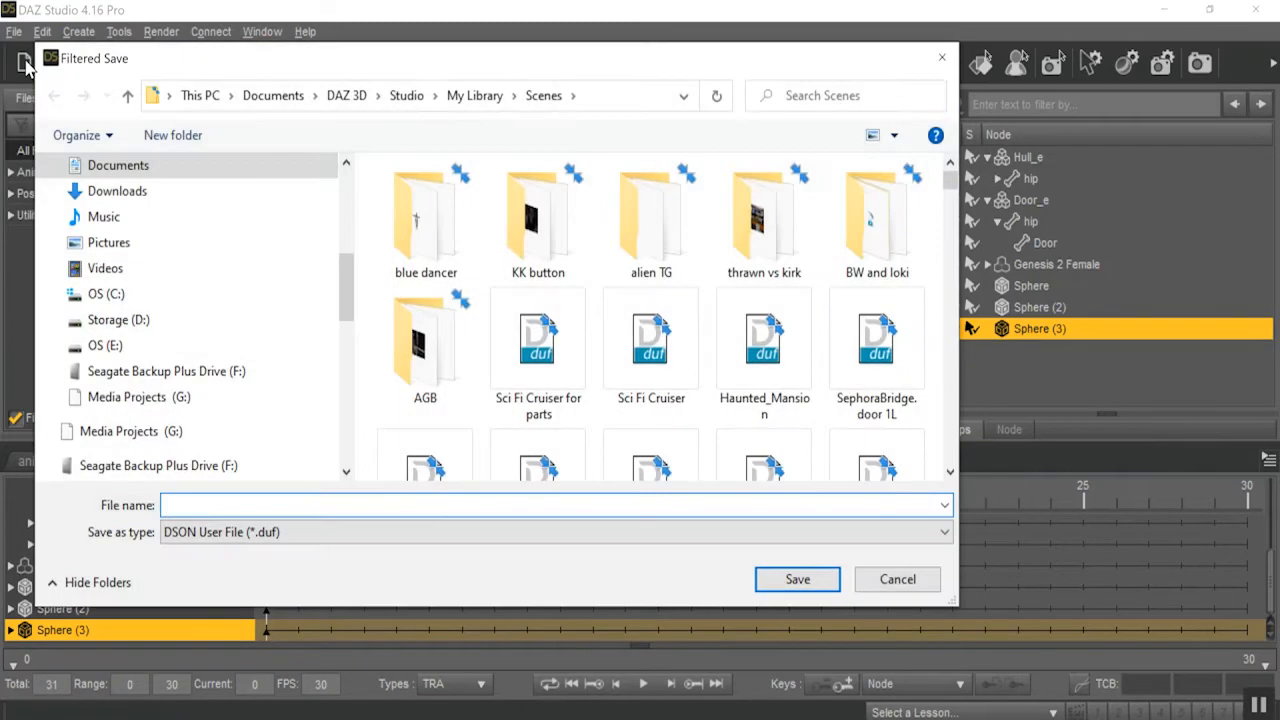
type("polly")
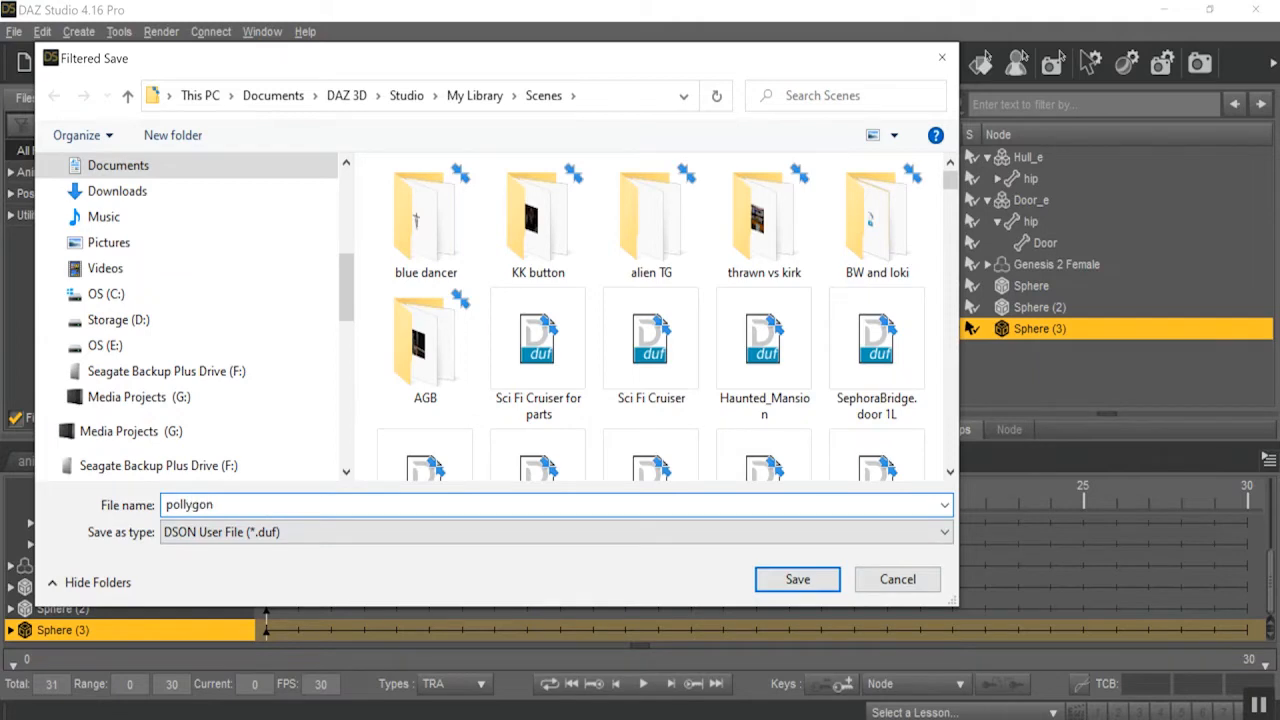
type("gon")
key("Return")
Reopen the recently saved scene pollygon.duf.
left_click(14, 31)
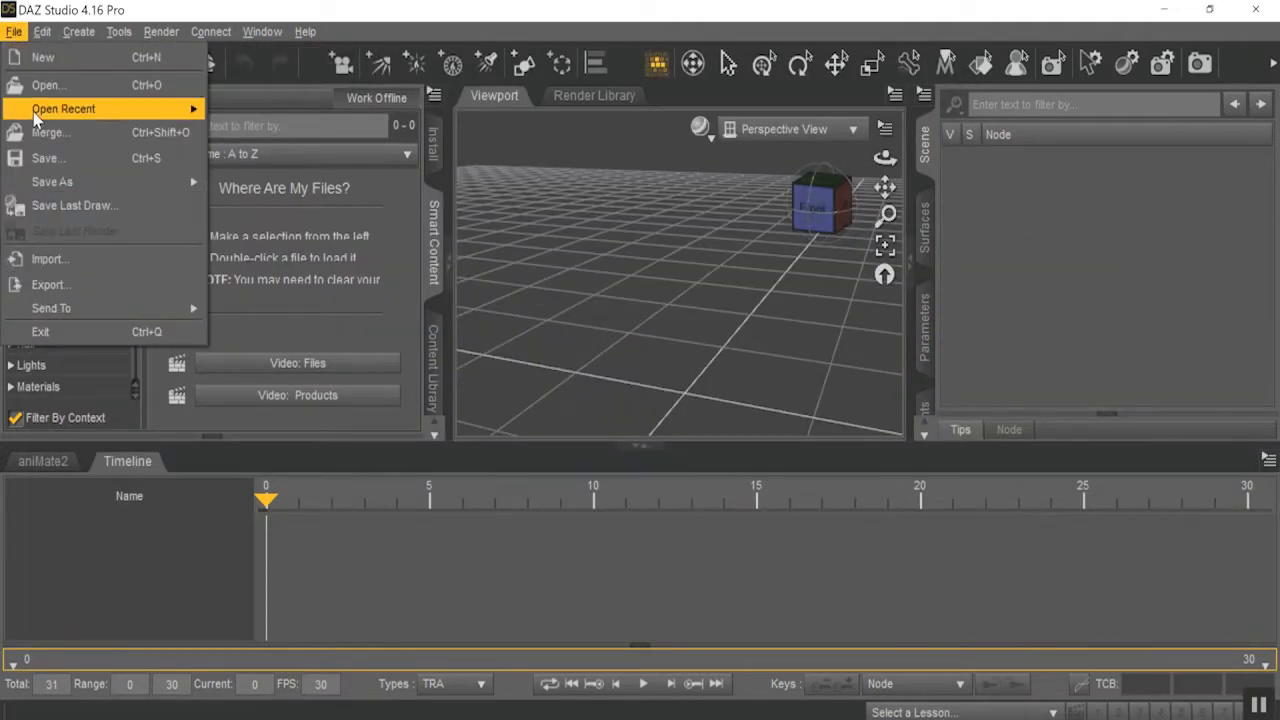
mouse_move(35, 118)
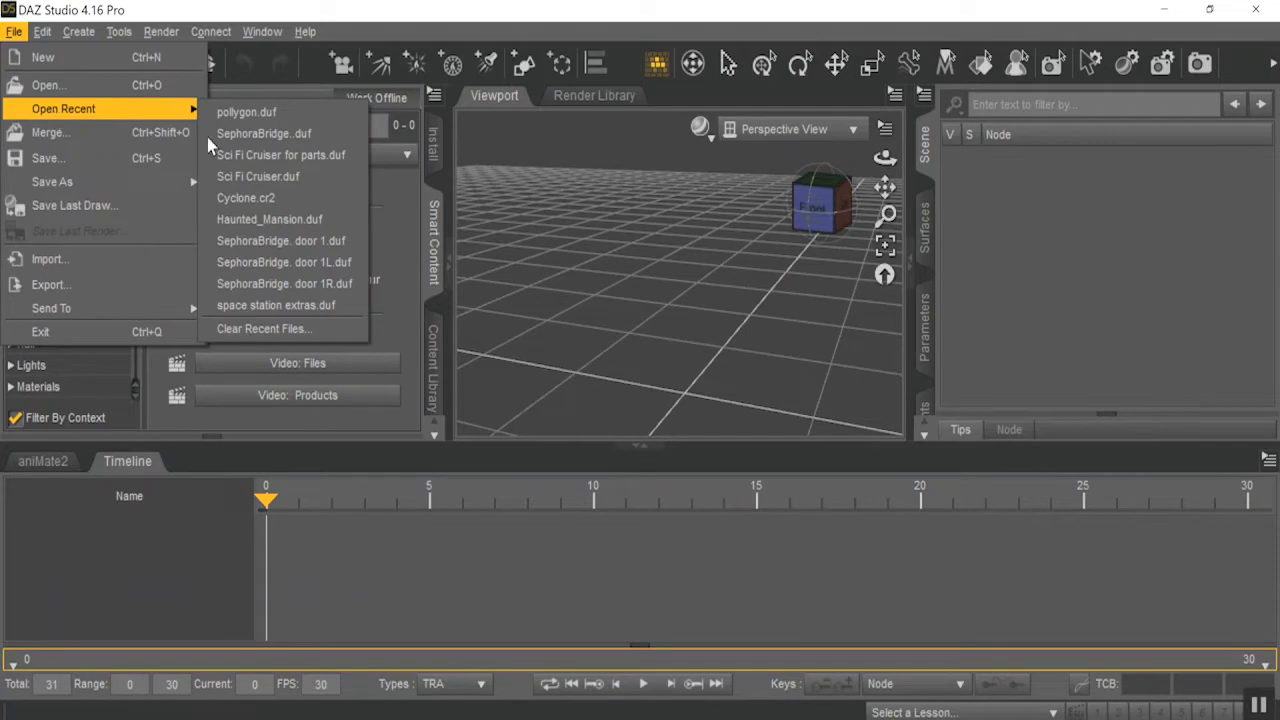
left_click(300, 118)
Switch the selection mode to Marquee Selection and try to select the right half of the rightmost sphere's polygons.
left_click_drag(885, 215, 920, 470)
scroll(726, 246, "down", 3)
left_click_drag(885, 187, 920, 372)
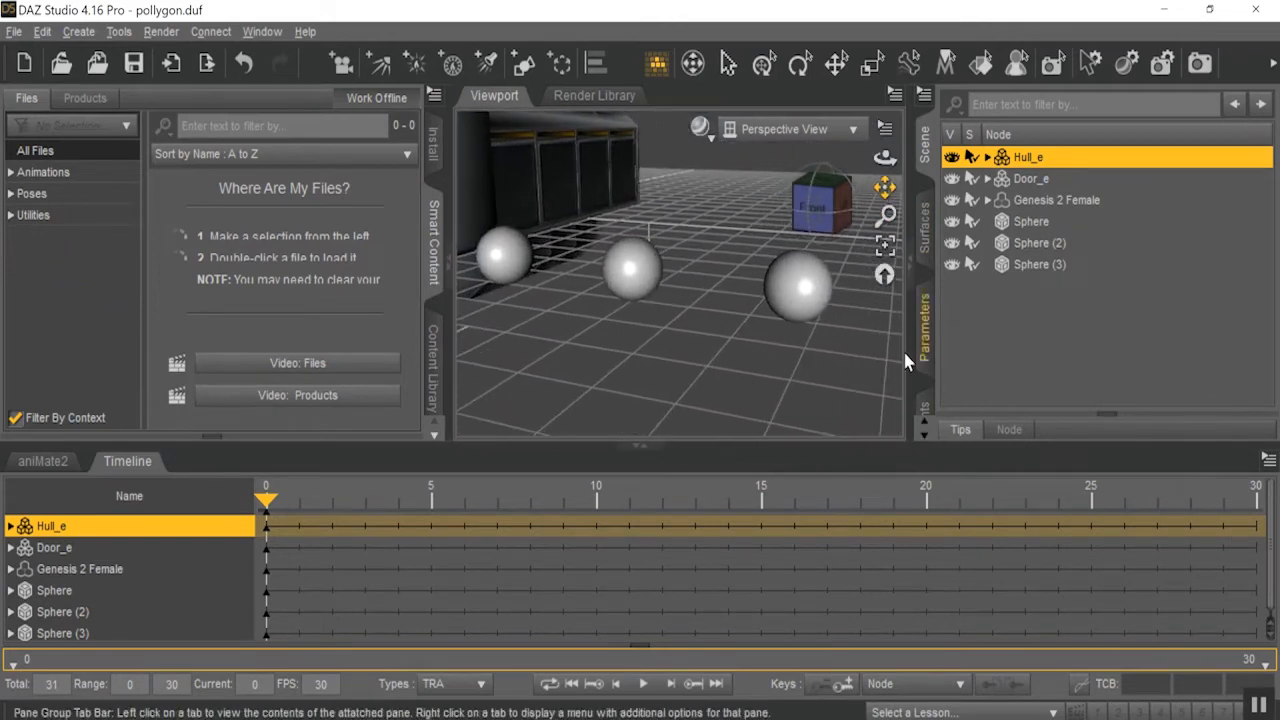
left_click(814, 208)
left_click_drag(886, 188, 720, 218)
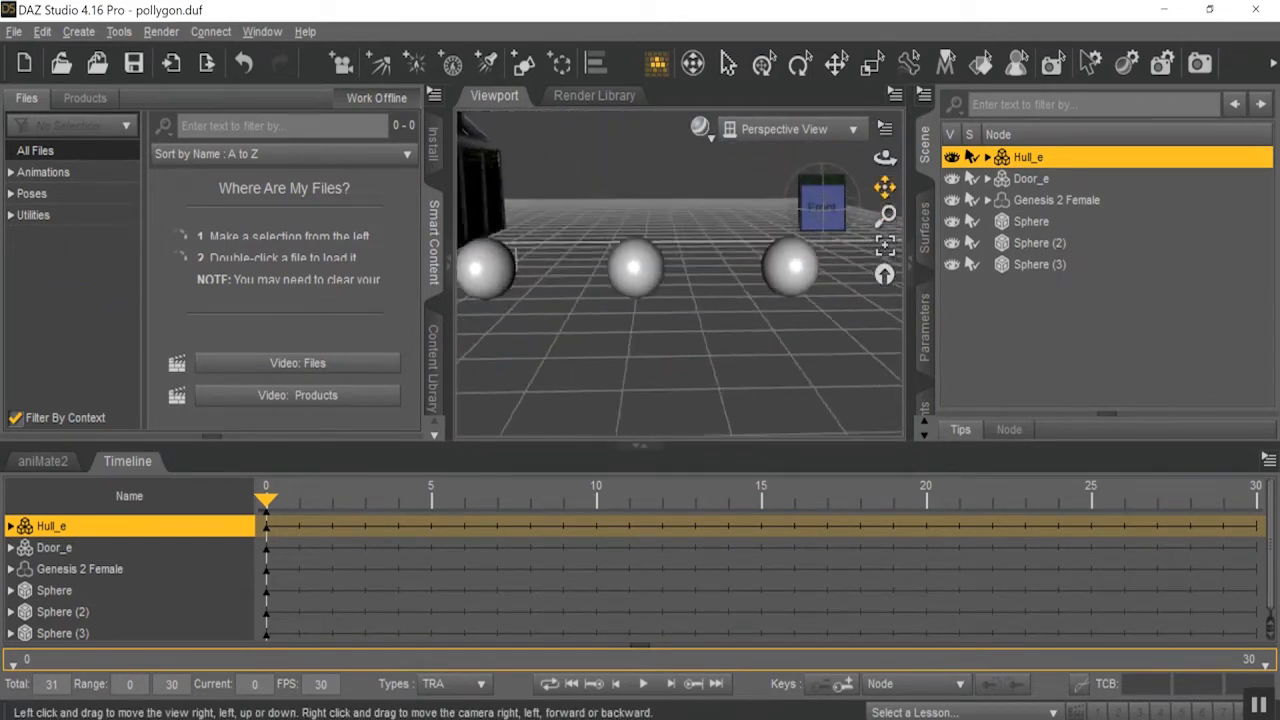
left_click_drag(826, 206, 792, 289)
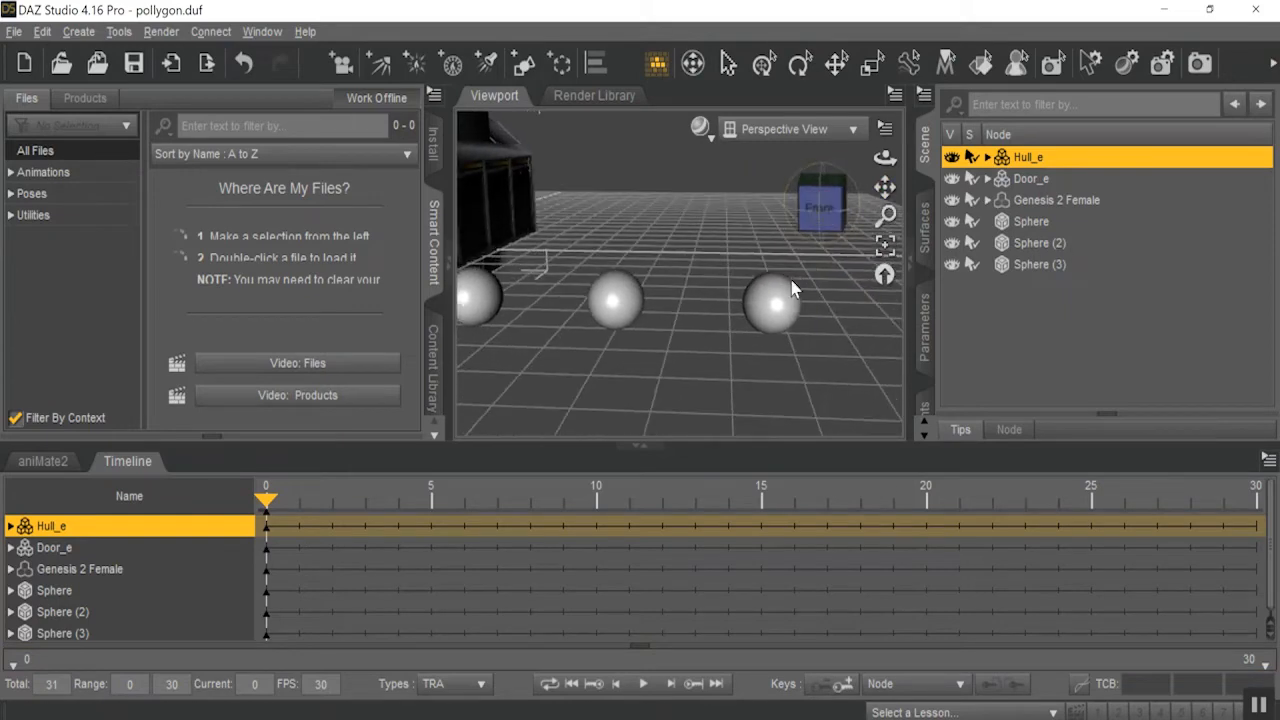
right_click(782, 270)
mouse_move(850, 303)
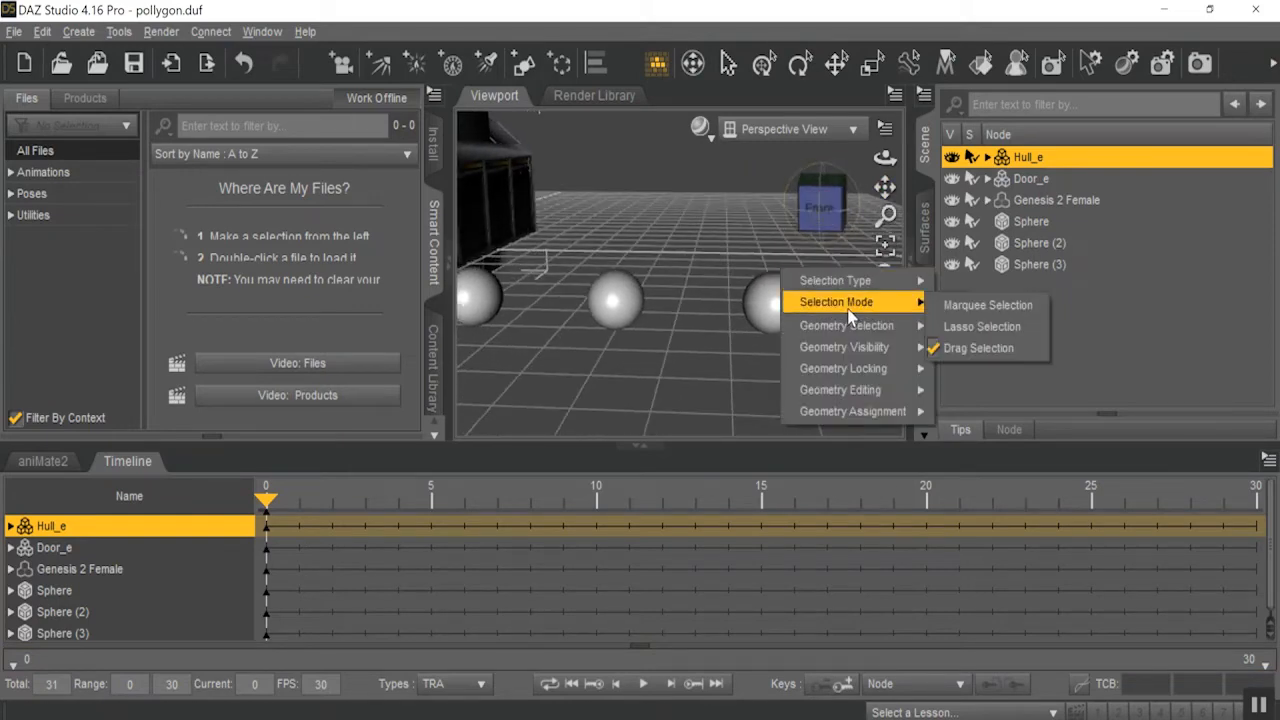
left_click(967, 306)
left_click_drag(771, 252, 863, 356)
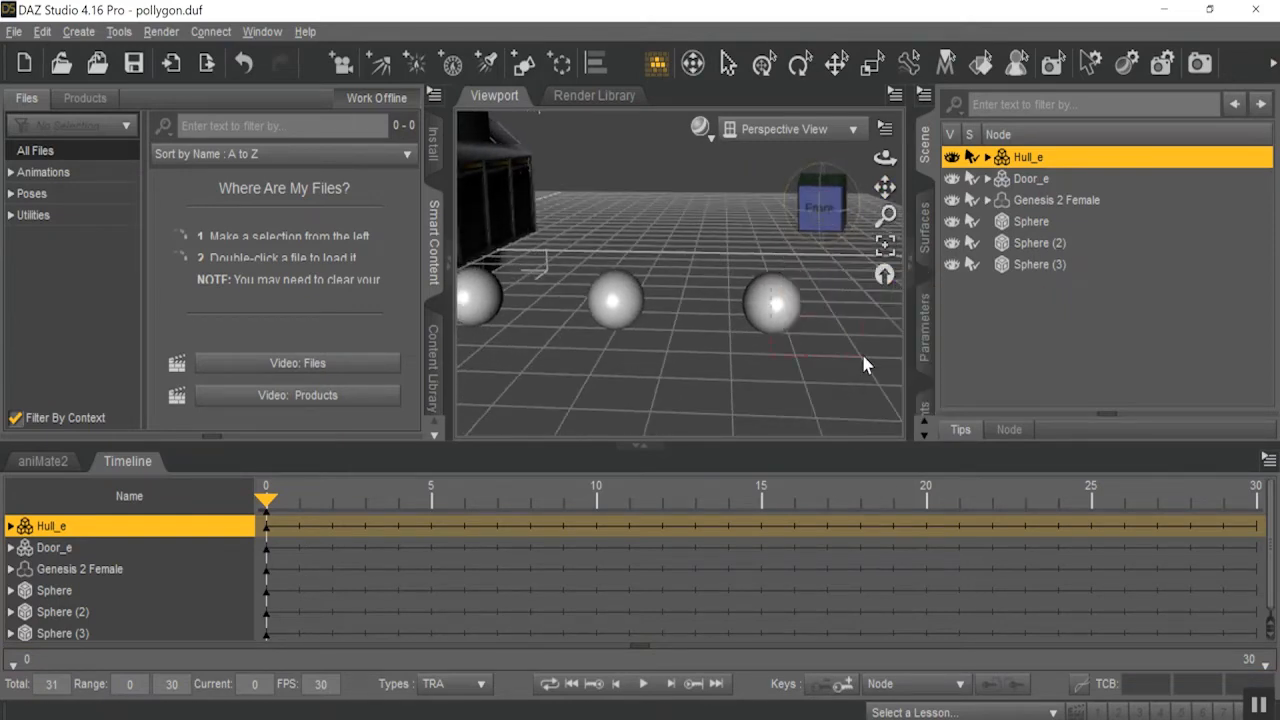
Select the right half of Sphere's polygons with the marquee and permanently delete the selected polygons.
left_click(1030, 228)
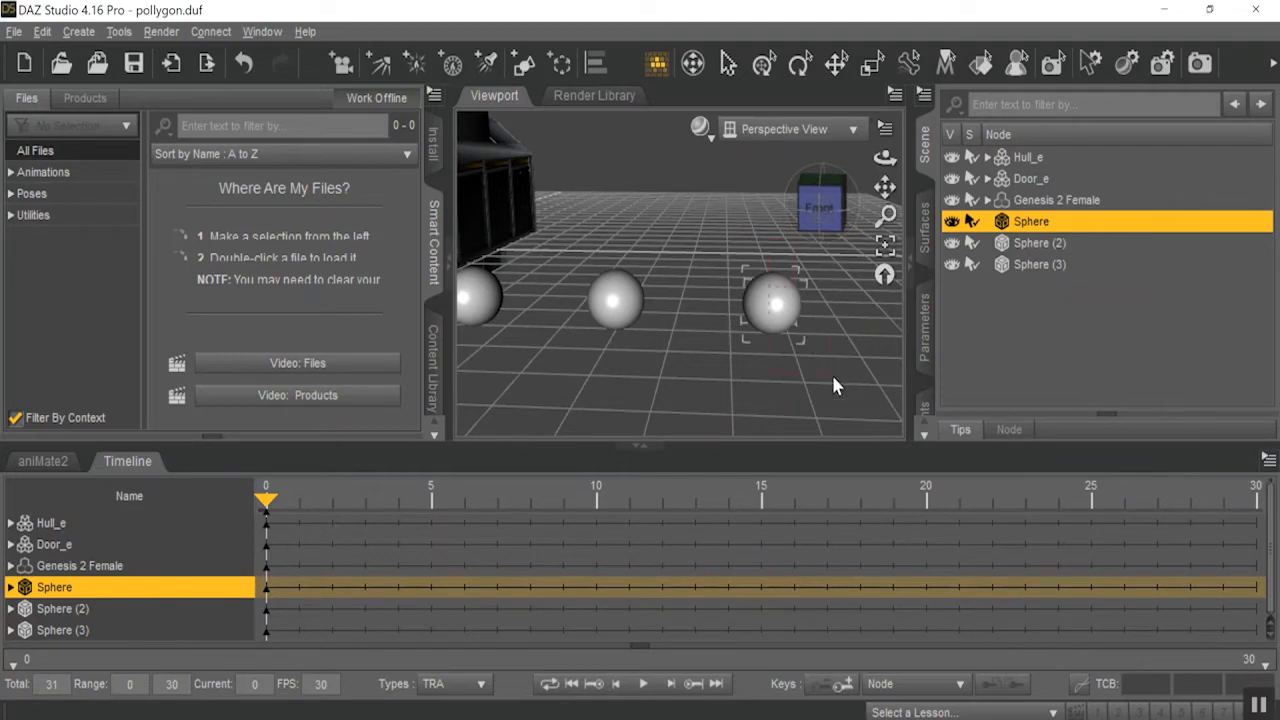
right_click(790, 309)
mouse_move(897, 387)
mouse_move(898, 432)
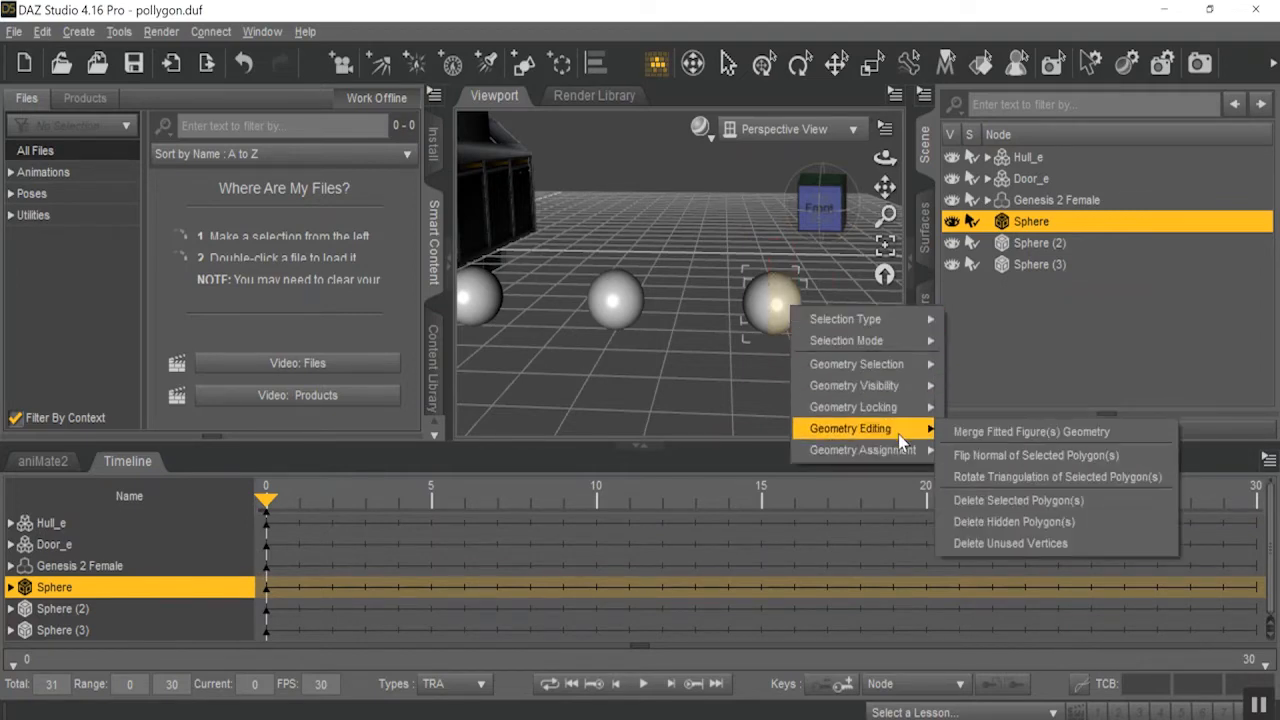
left_click(1048, 503)
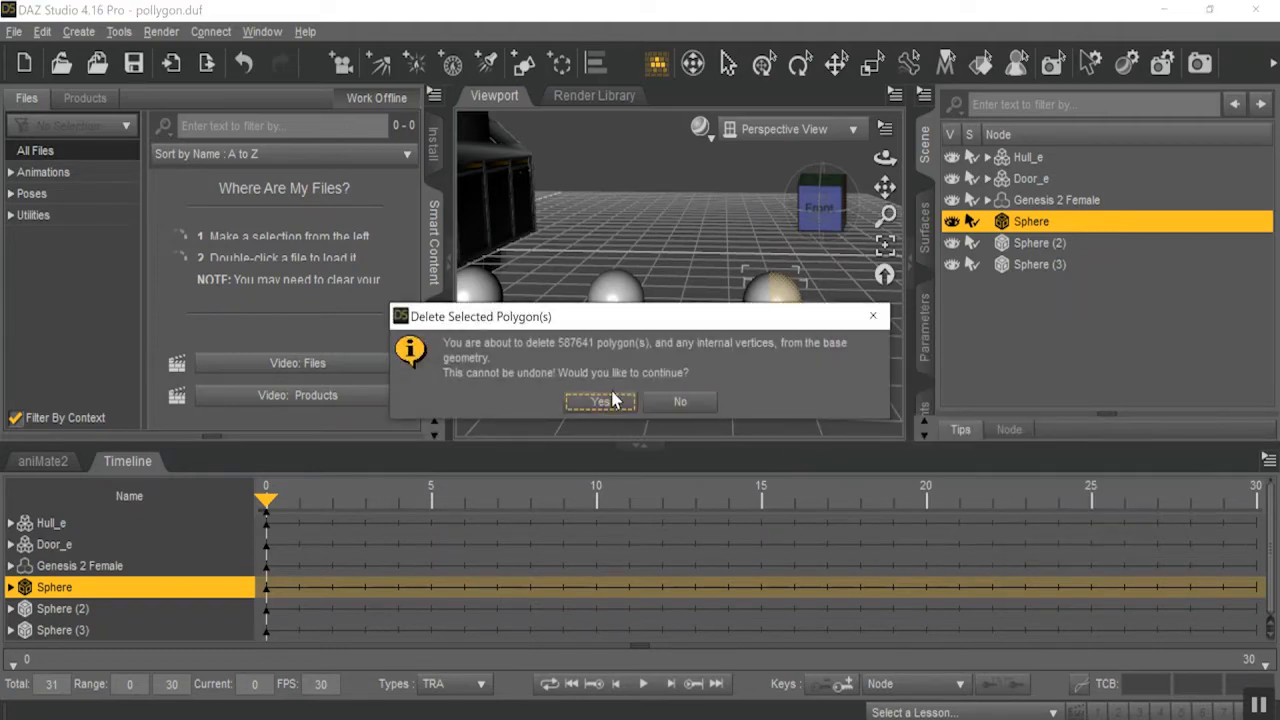
left_click(604, 402)
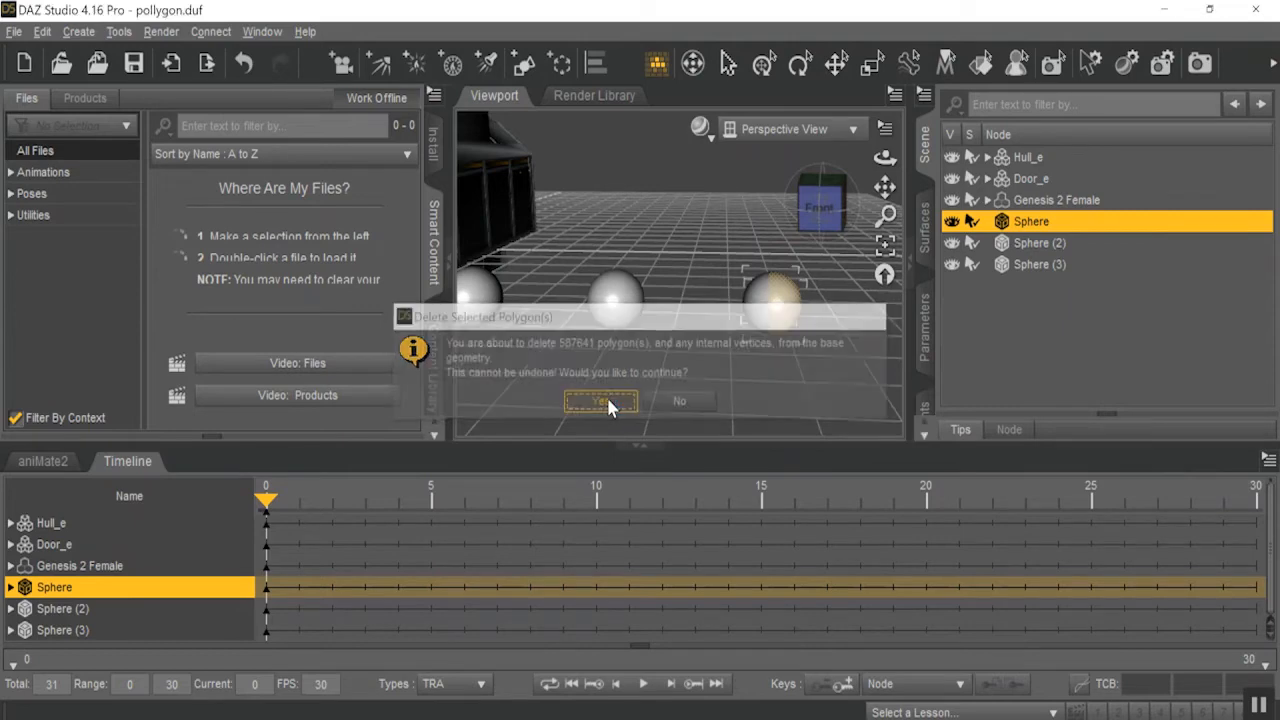
mouse_move(822, 212)
left_mouse_down()
mouse_move(788, 212)
mouse_move(830, 208)
left_mouse_up()
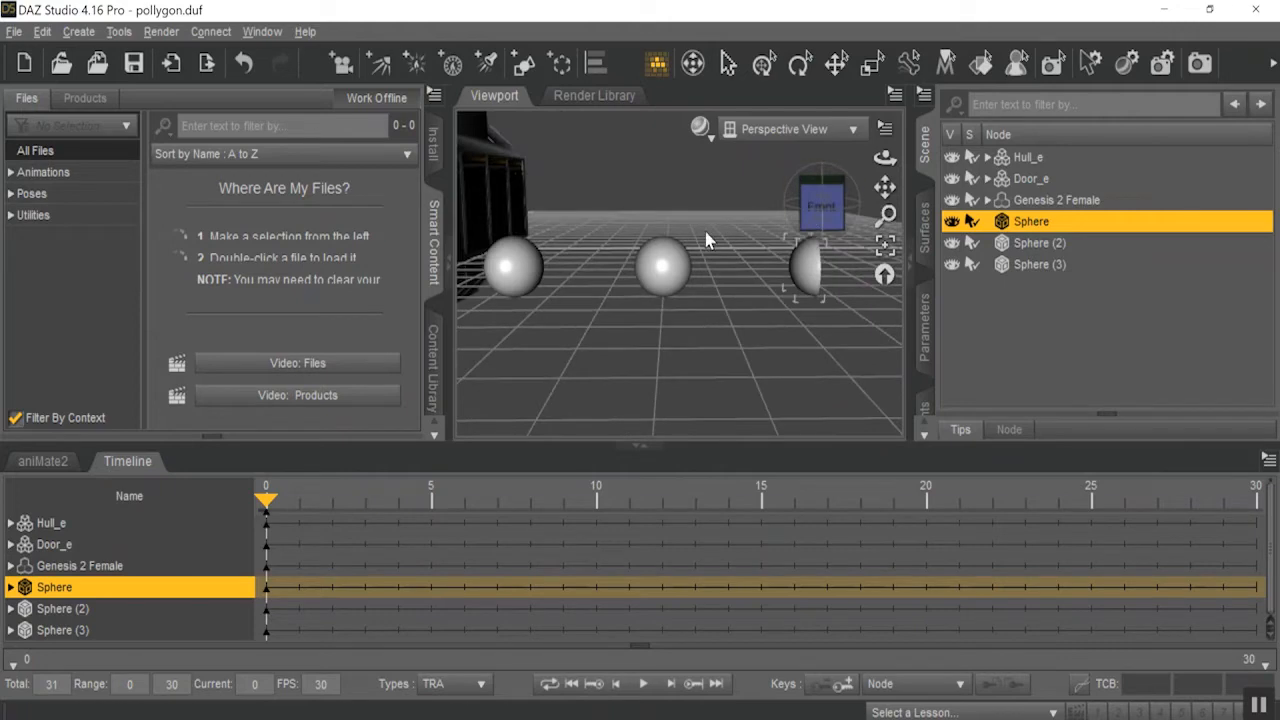
Switch the selection mode to Lasso Selection and try to lasso polygons on the middle sphere.
right_click(701, 228)
mouse_move(769, 299)
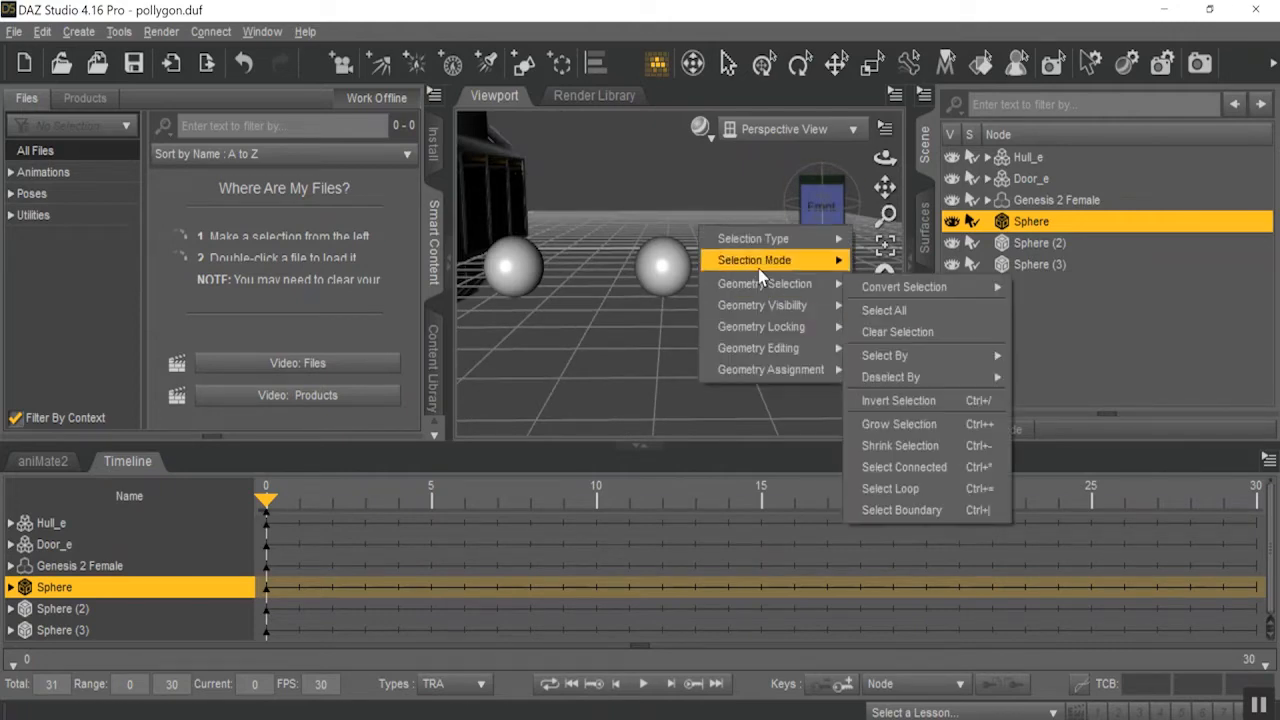
mouse_move(790, 260)
left_click(900, 285)
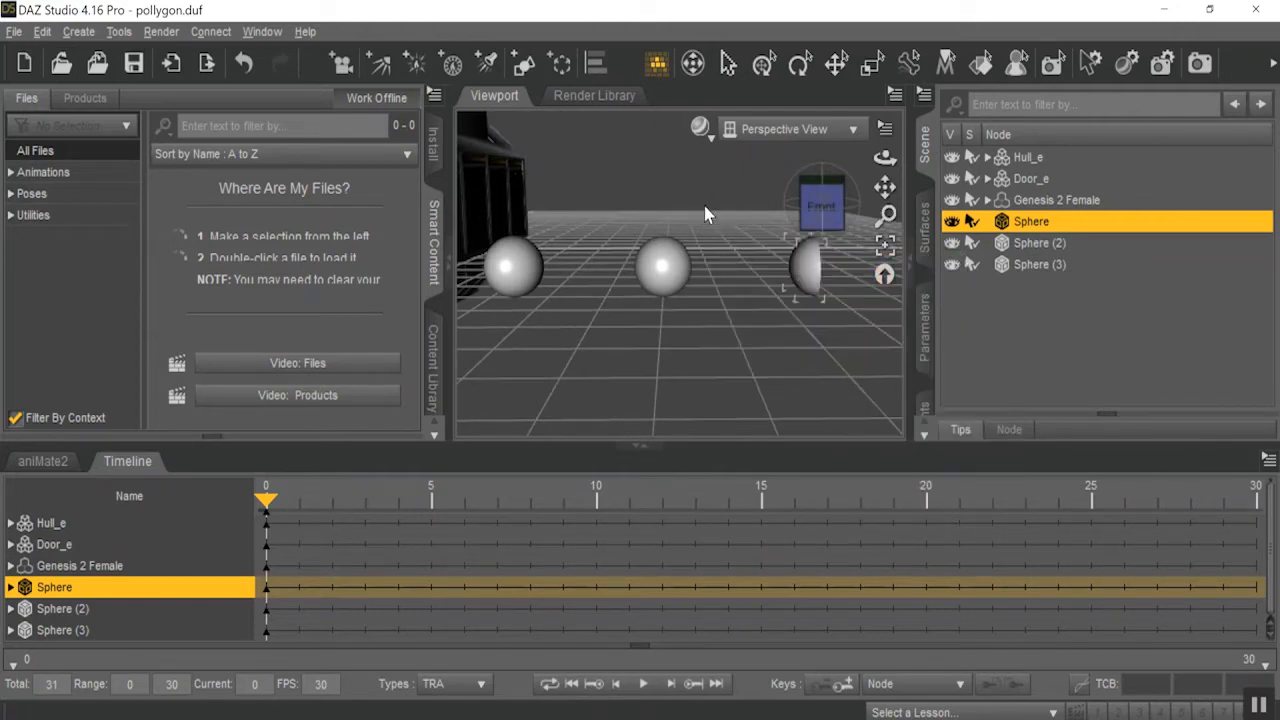
mouse_move(665, 254)
left_mouse_down()
mouse_move(681, 266)
mouse_move(658, 273)
mouse_move(653, 304)
left_mouse_up()
left_click_drag(750, 213, 715, 203)
Select Sphere (2), lasso its right and lower polygons, and hide the selected polygons.
left_click(1040, 244)
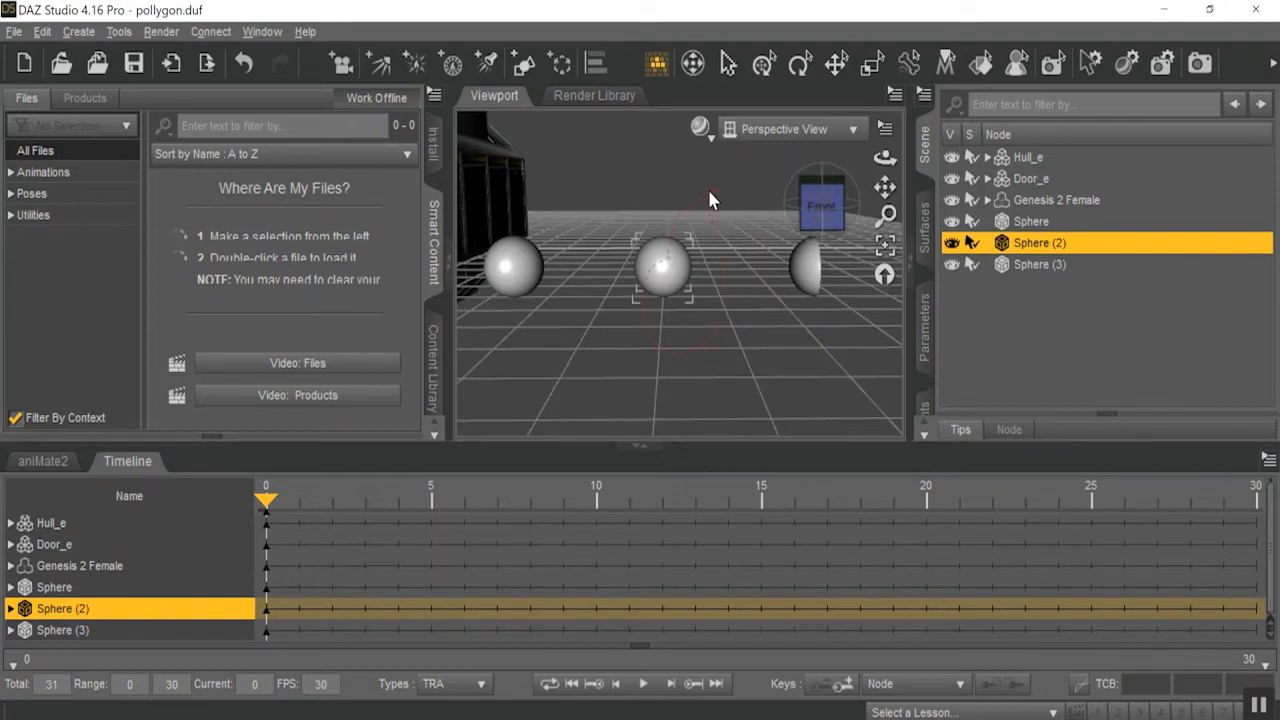
right_click(687, 277)
mouse_move(785, 340)
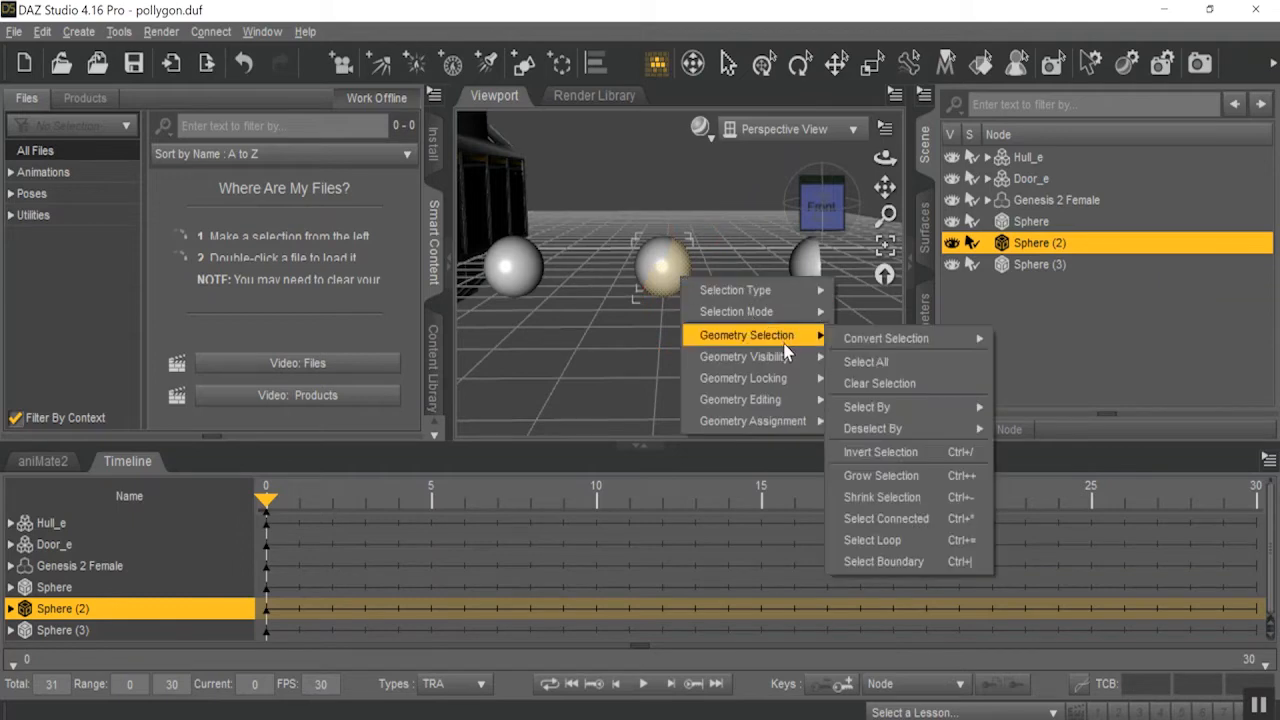
mouse_move(780, 367)
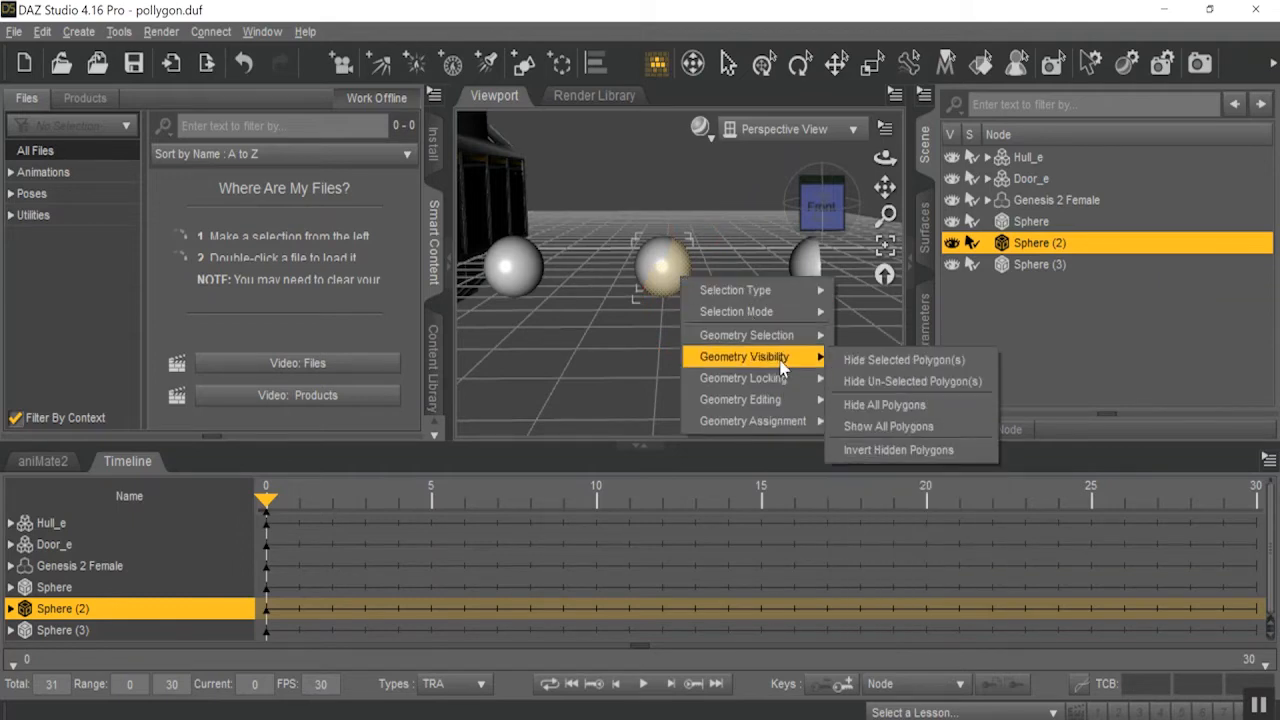
left_click(903, 360)
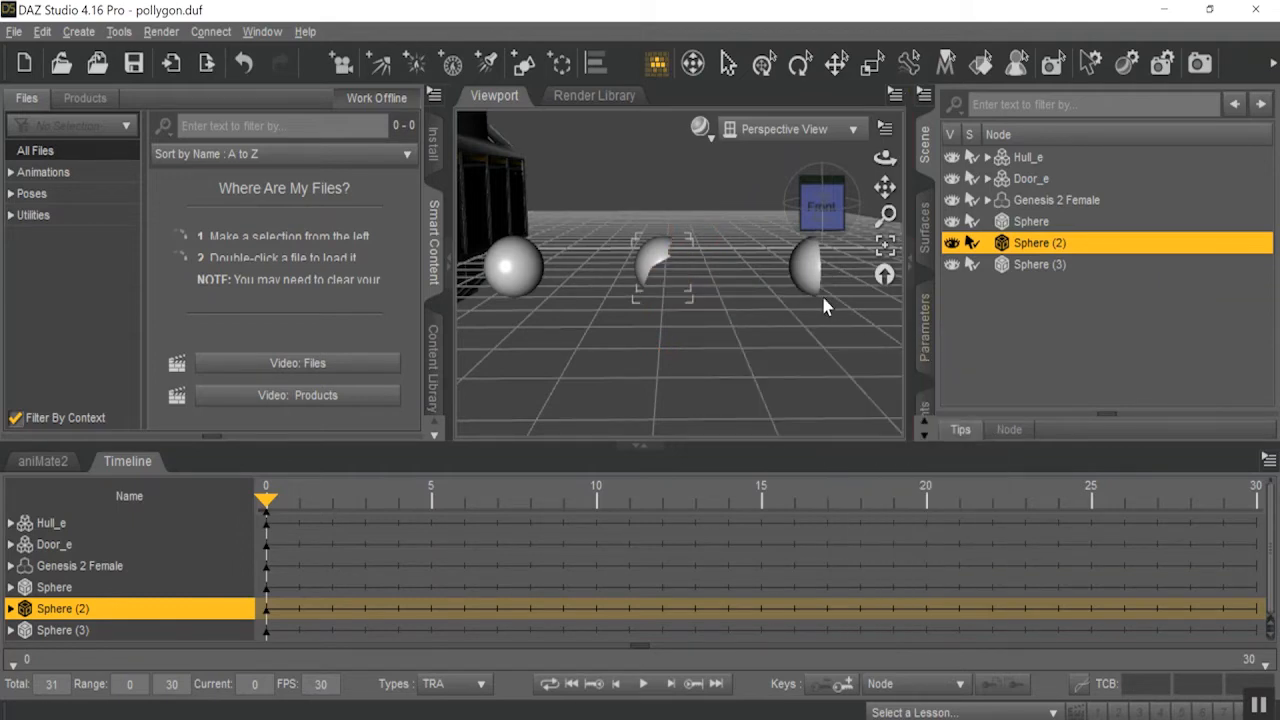
Permanently delete the hidden polygons of Sphere (2) from its base geometry.
mouse_move(821, 208)
left_mouse_down()
mouse_move(785, 206)
mouse_move(815, 201)
left_mouse_up()
right_click(680, 256)
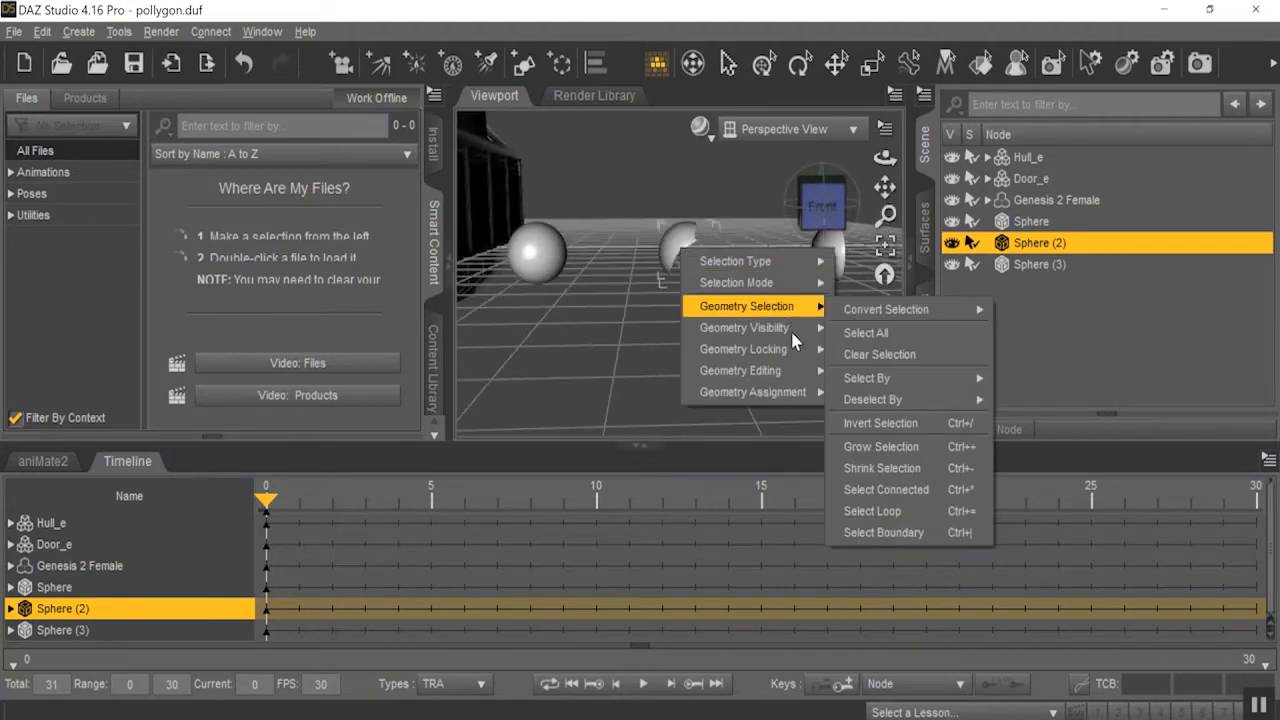
mouse_move(755, 330)
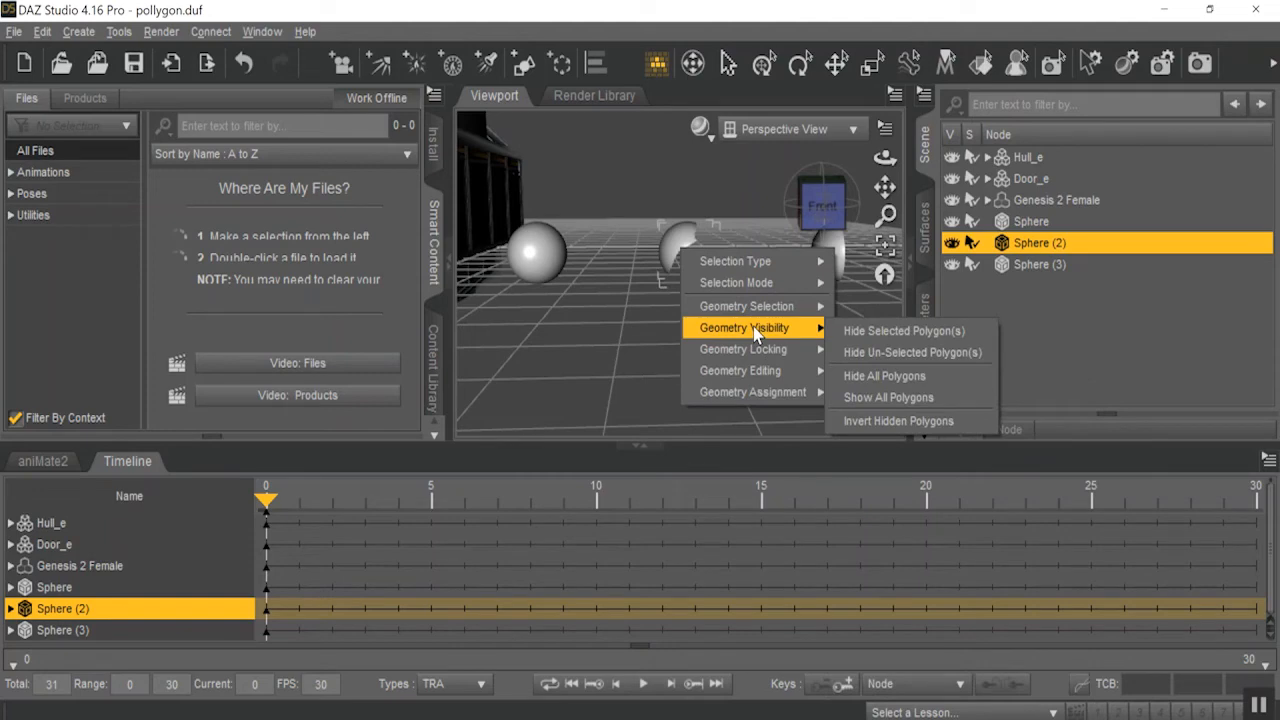
mouse_move(771, 370)
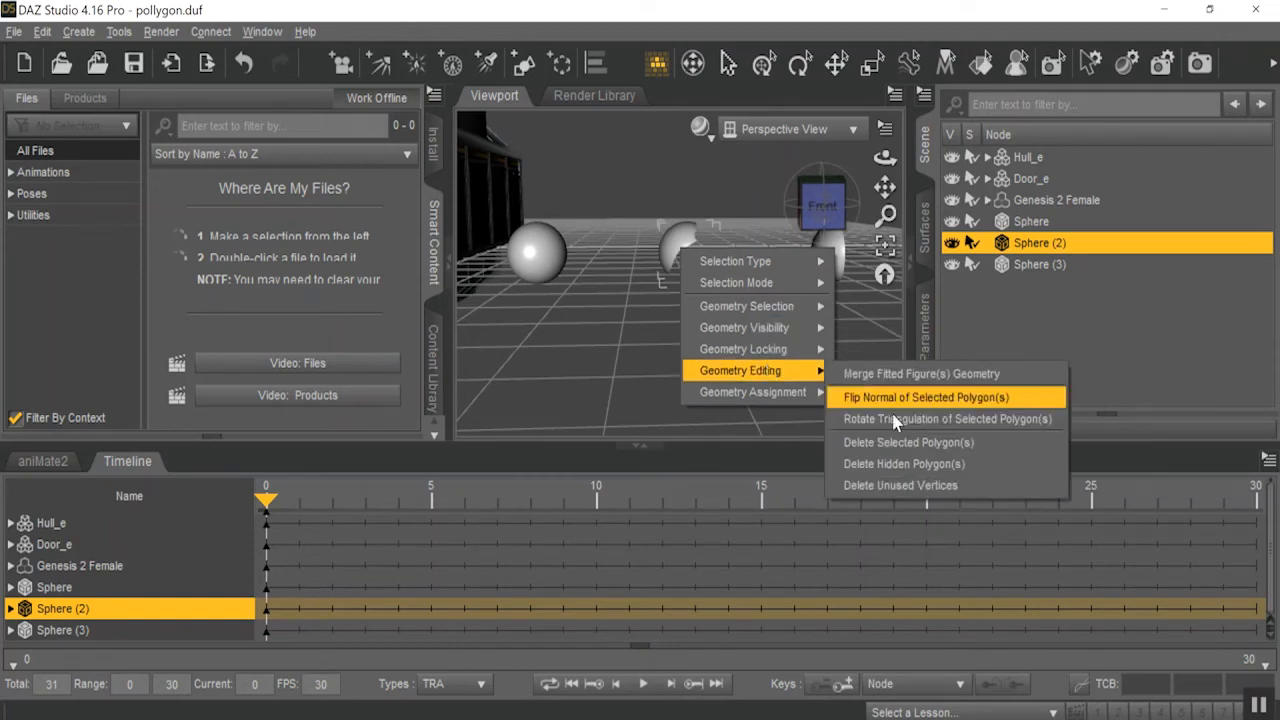
left_click(968, 466)
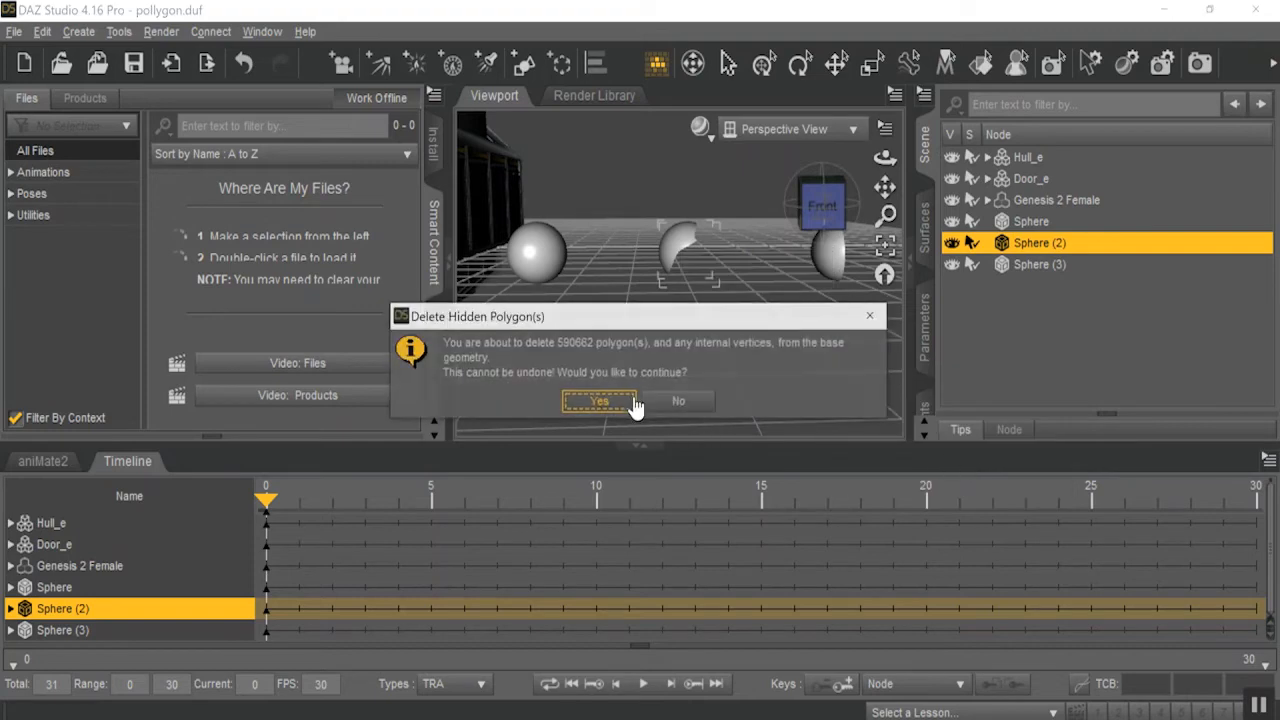
left_click(622, 400)
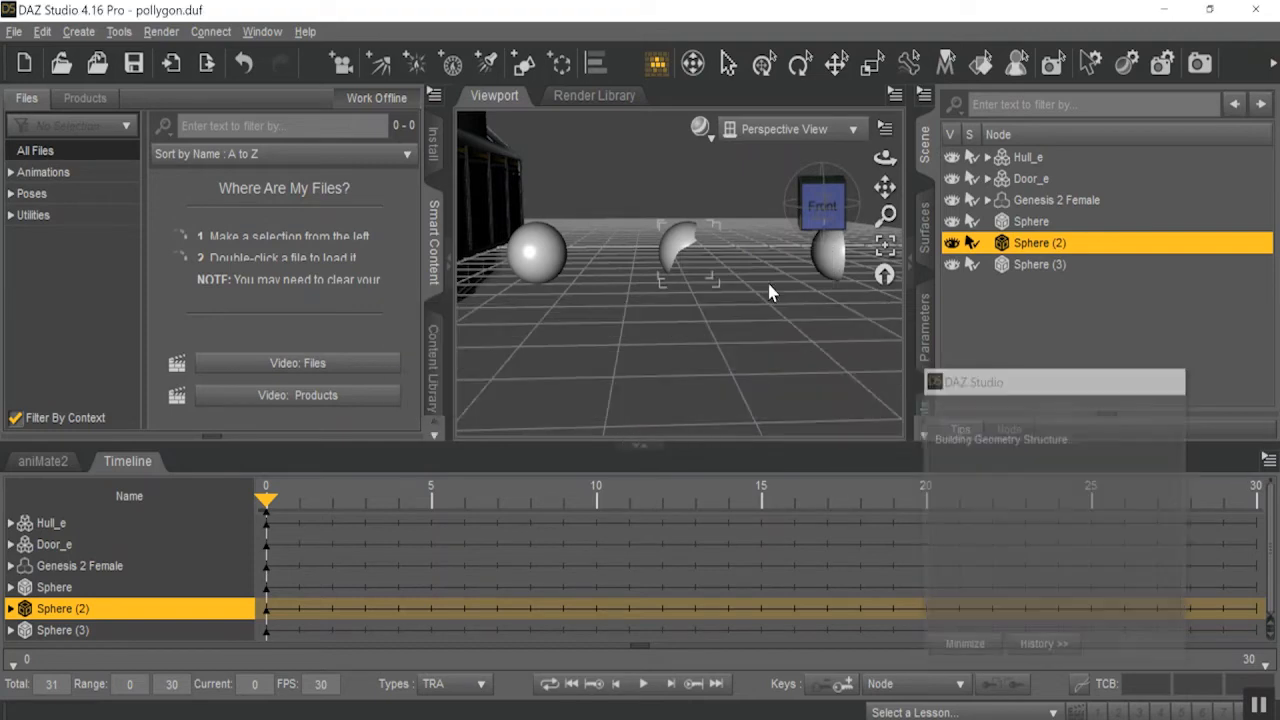
Save the edited scene and reopen pollygon.duf.
left_click_drag(816, 205, 840, 214)
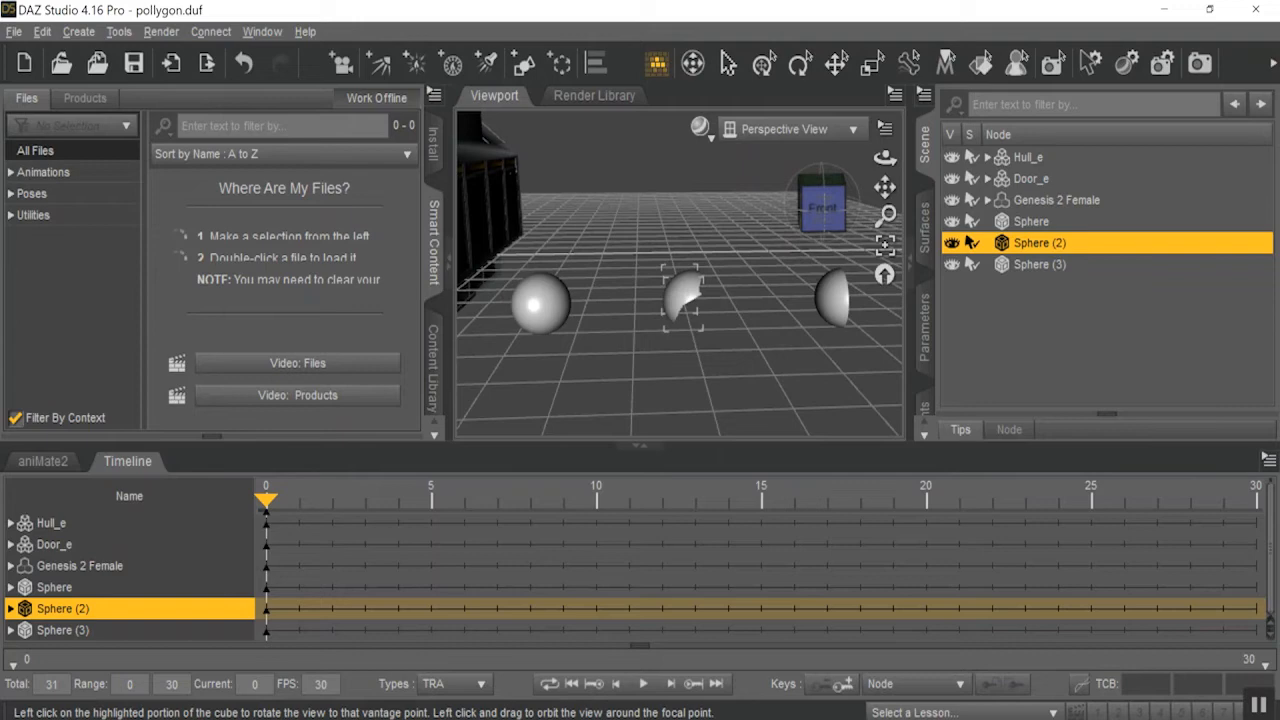
left_click_drag(806, 208, 801, 197)
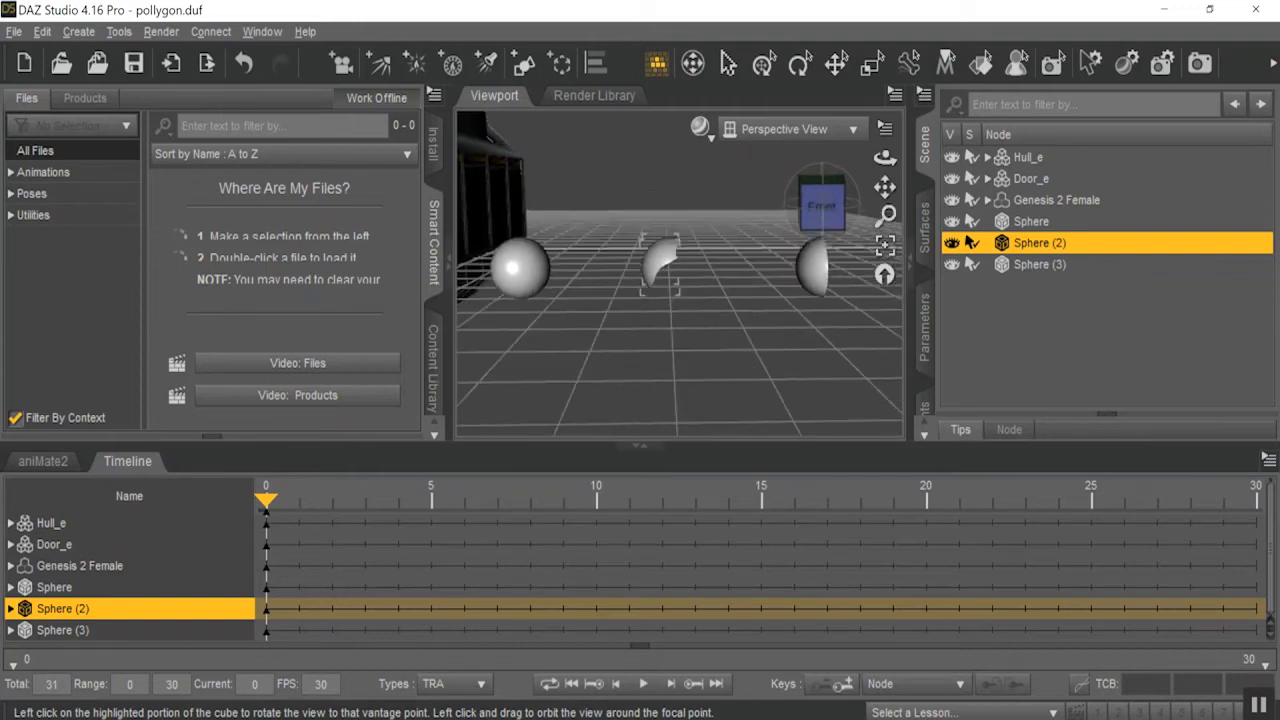
left_click(133, 63)
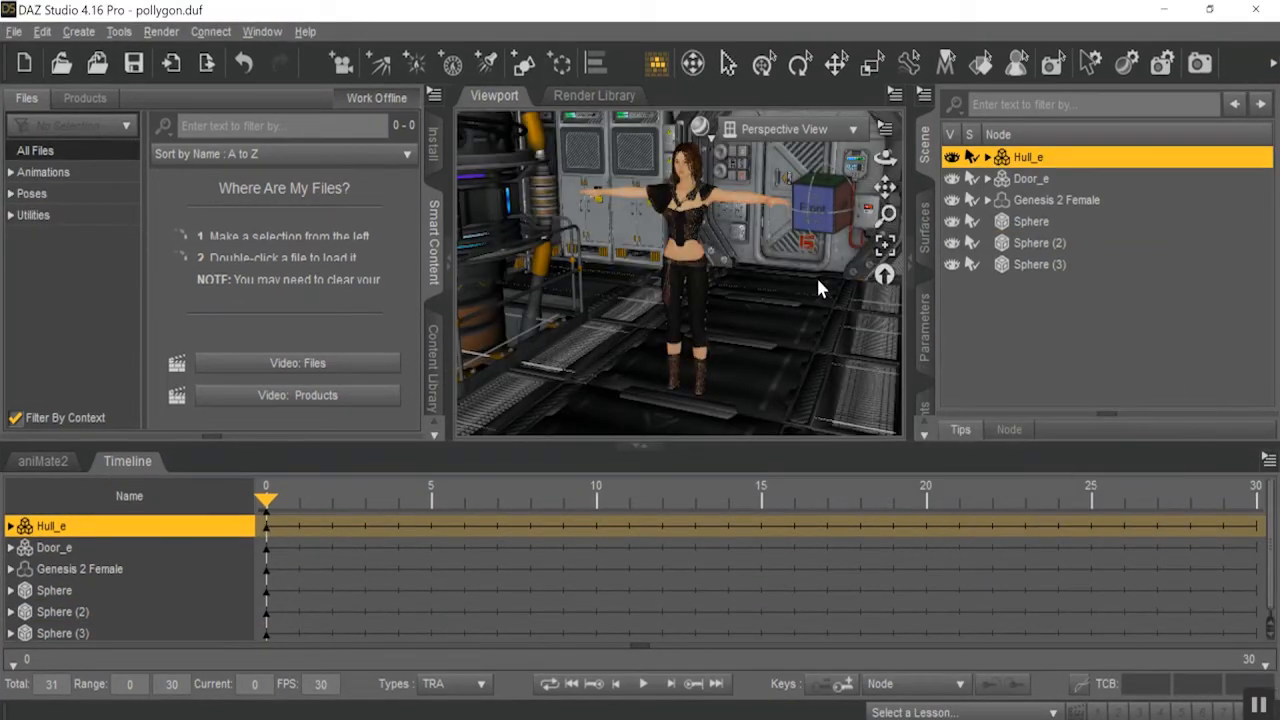
Examine the three spheres outside the hull in the reopened scene.
left_click_drag(886, 214, 873, 410)
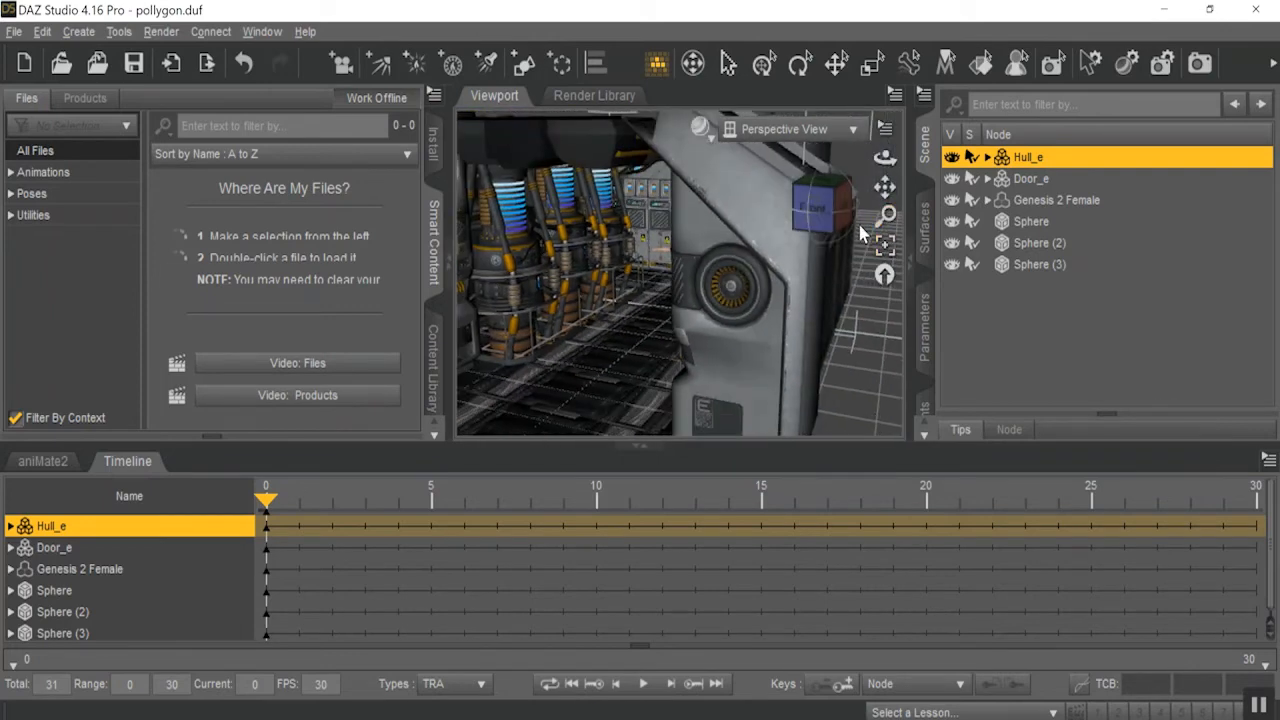
left_click_drag(886, 215, 852, 177)
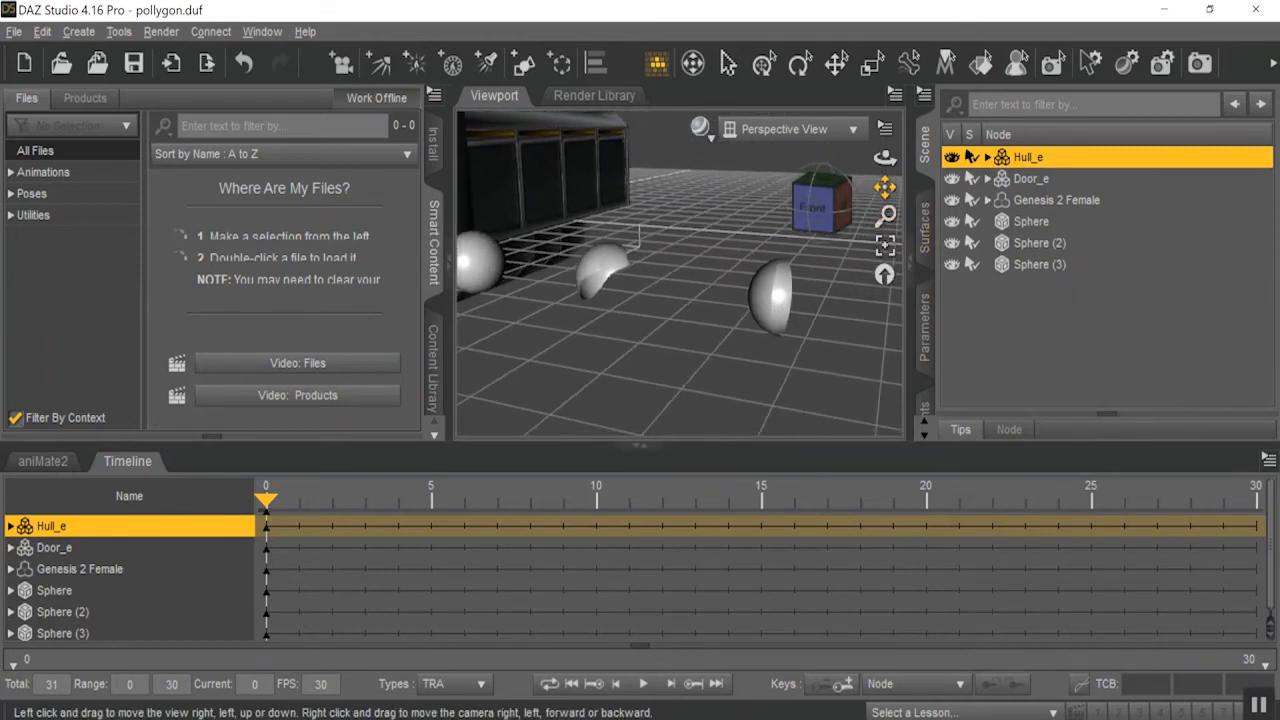
left_click(855, 205)
left_click_drag(888, 195, 890, 198)
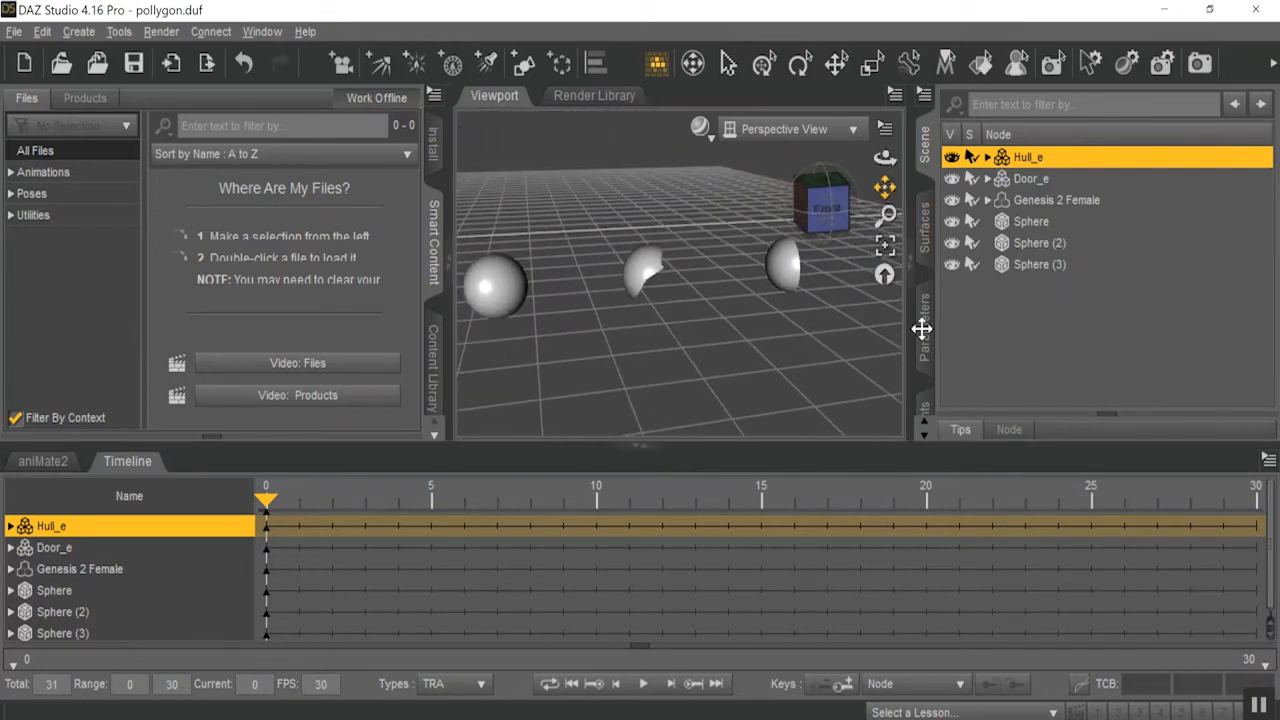
left_click_drag(828, 206, 884, 269)
With Marquee Selection, select the upper sections of the machinery tanks in Hull_e and hide the selected polygons.
left_click_drag(886, 214, 734, 194)
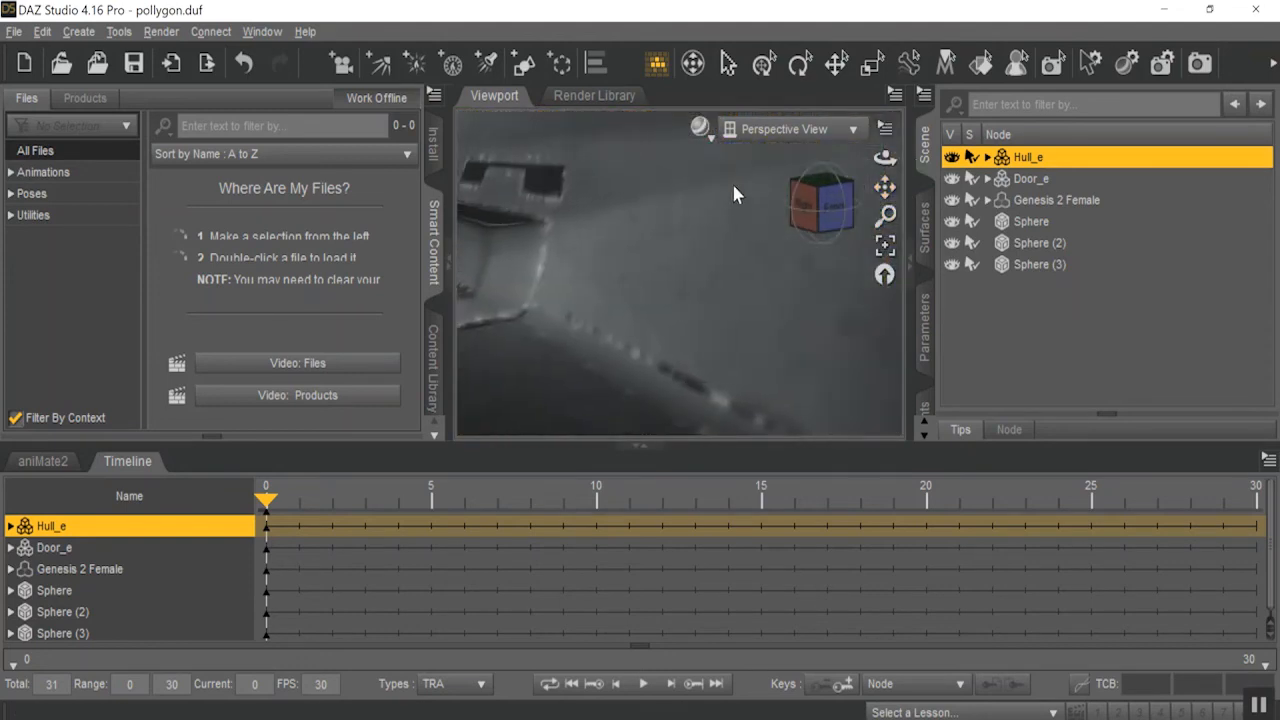
scroll(734, 197, "up", 8)
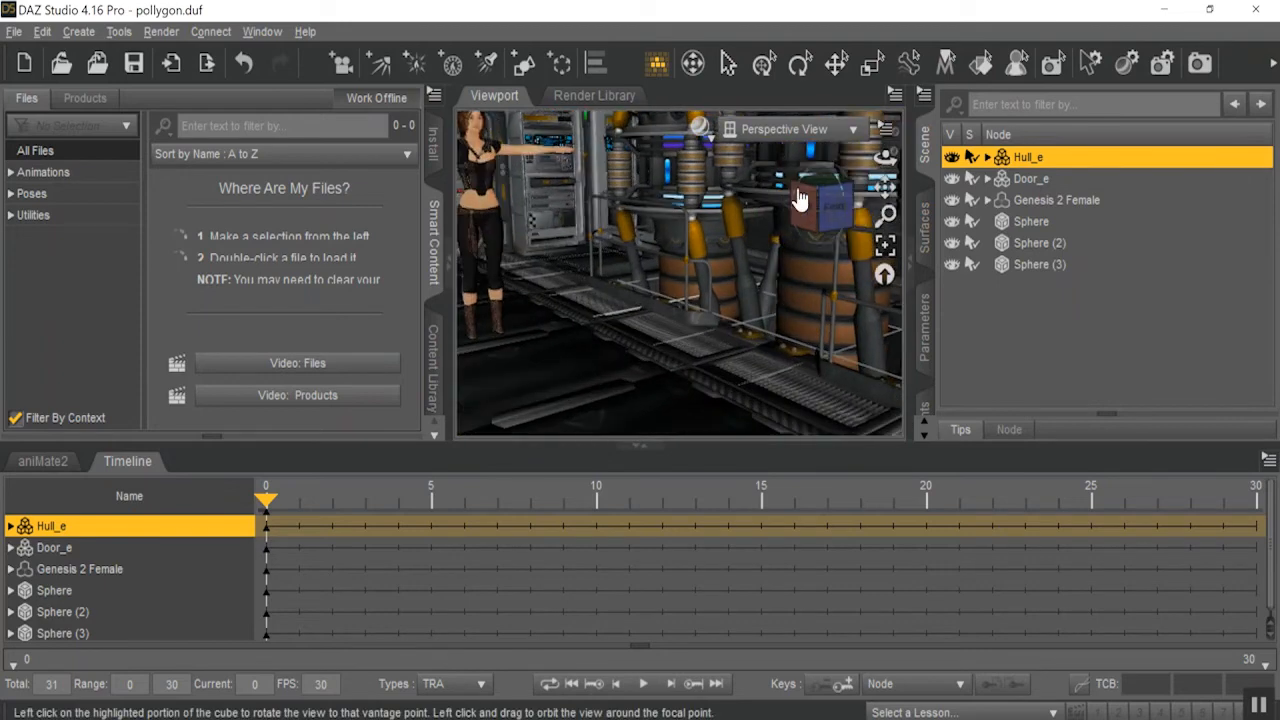
left_click_drag(886, 188, 962, 122)
left_click_drag(814, 194, 835, 178)
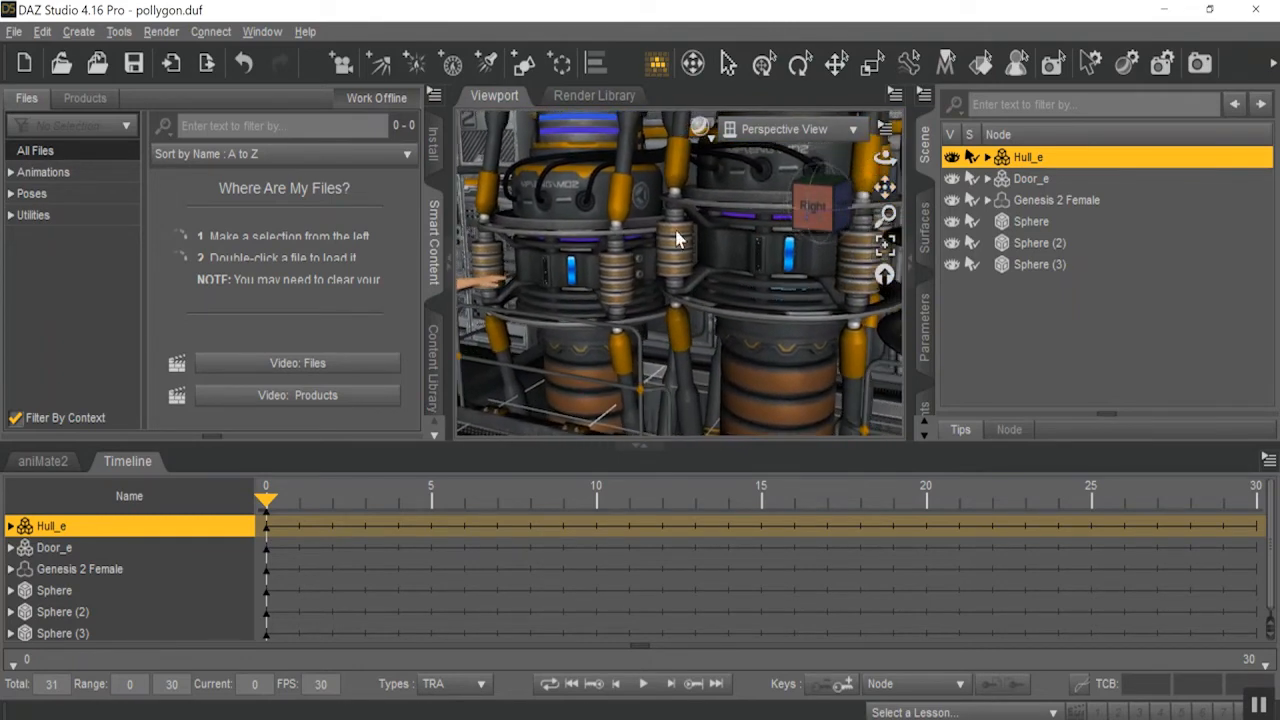
right_click(658, 232)
mouse_move(771, 290)
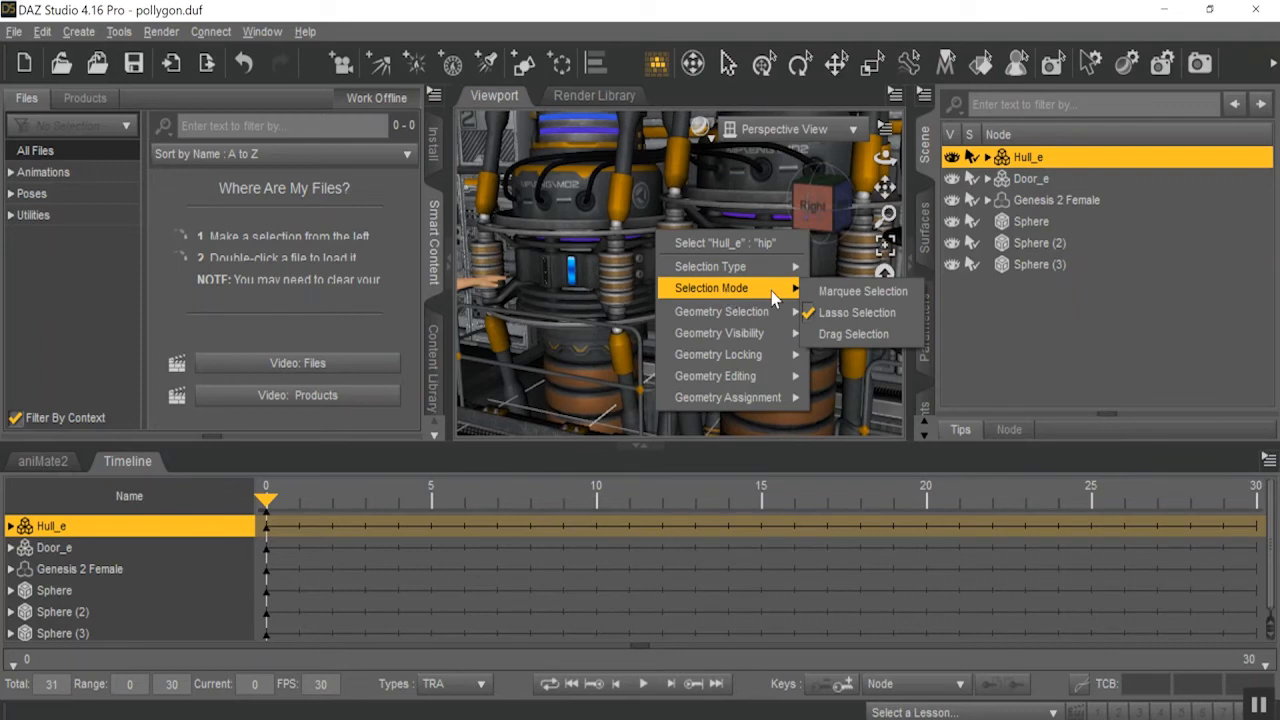
left_click(826, 293)
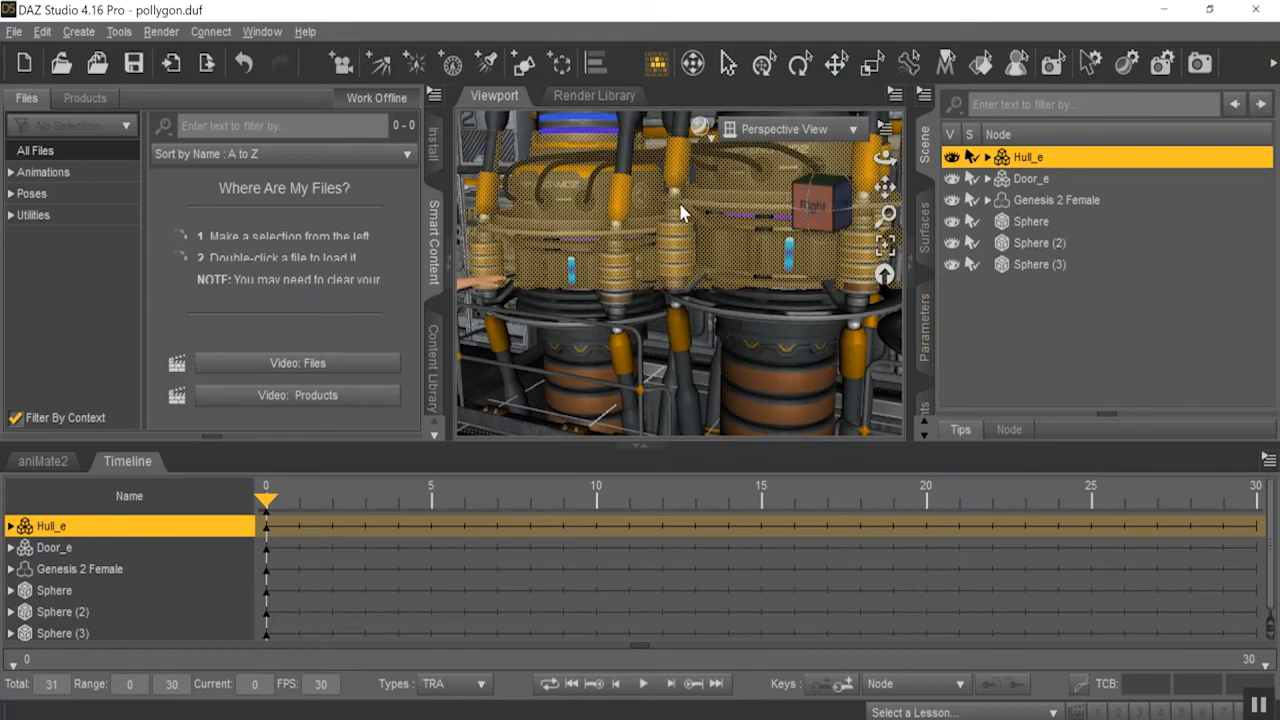
right_click(612, 216)
mouse_move(724, 314)
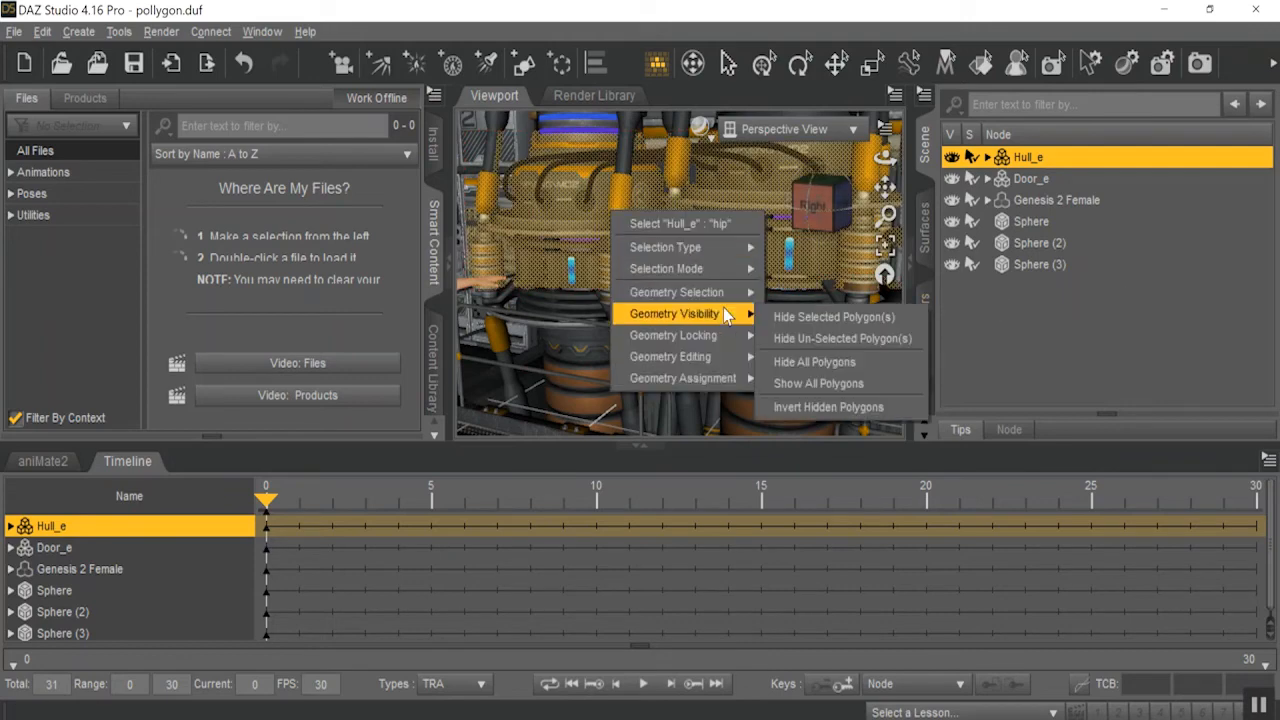
left_click(802, 316)
Select one dark panel on the outside wall of Hull_e and hide its polygons to open a view inside.
left_click_drag(605, 203, 850, 347)
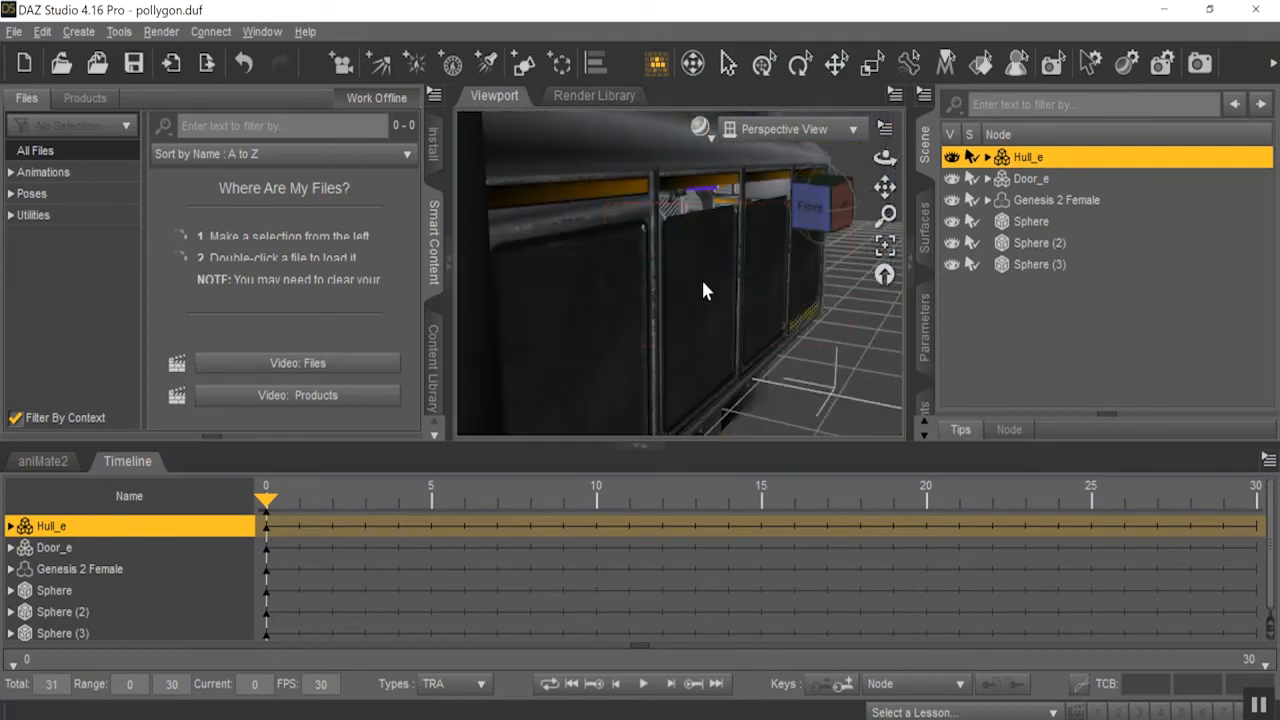
left_click(702, 281)
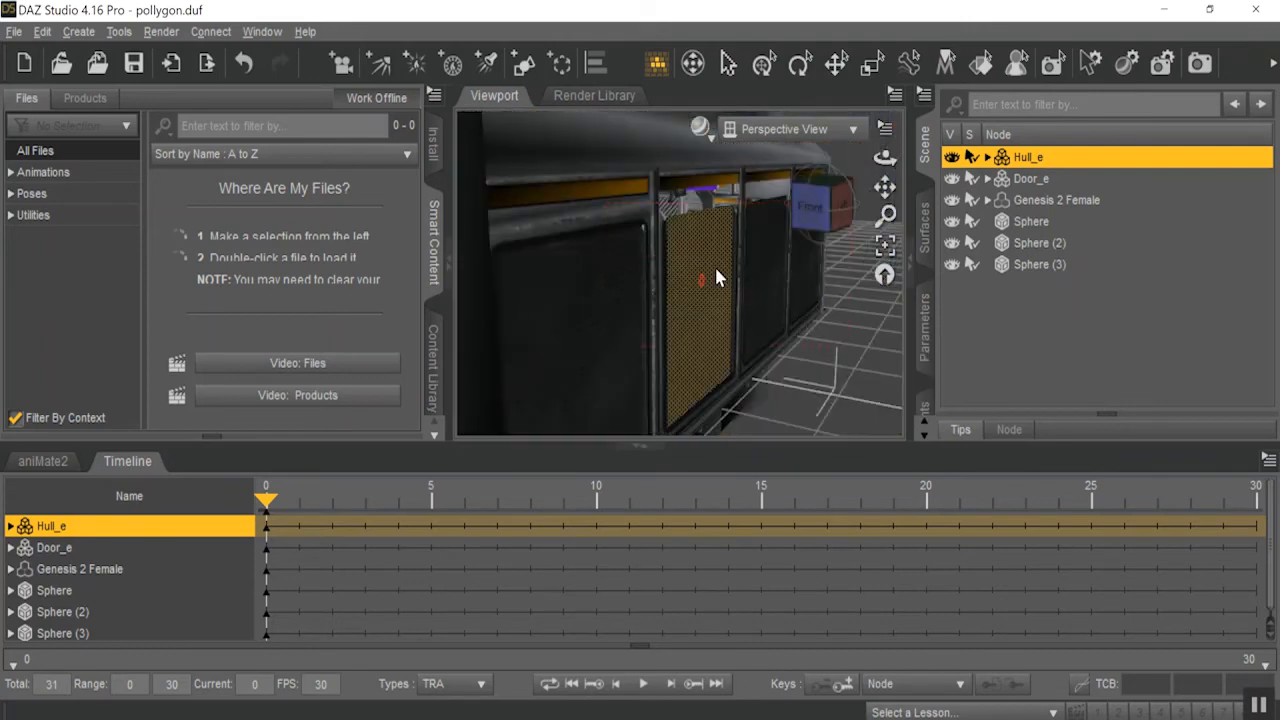
right_click(717, 268)
mouse_move(822, 372)
left_click(897, 396)
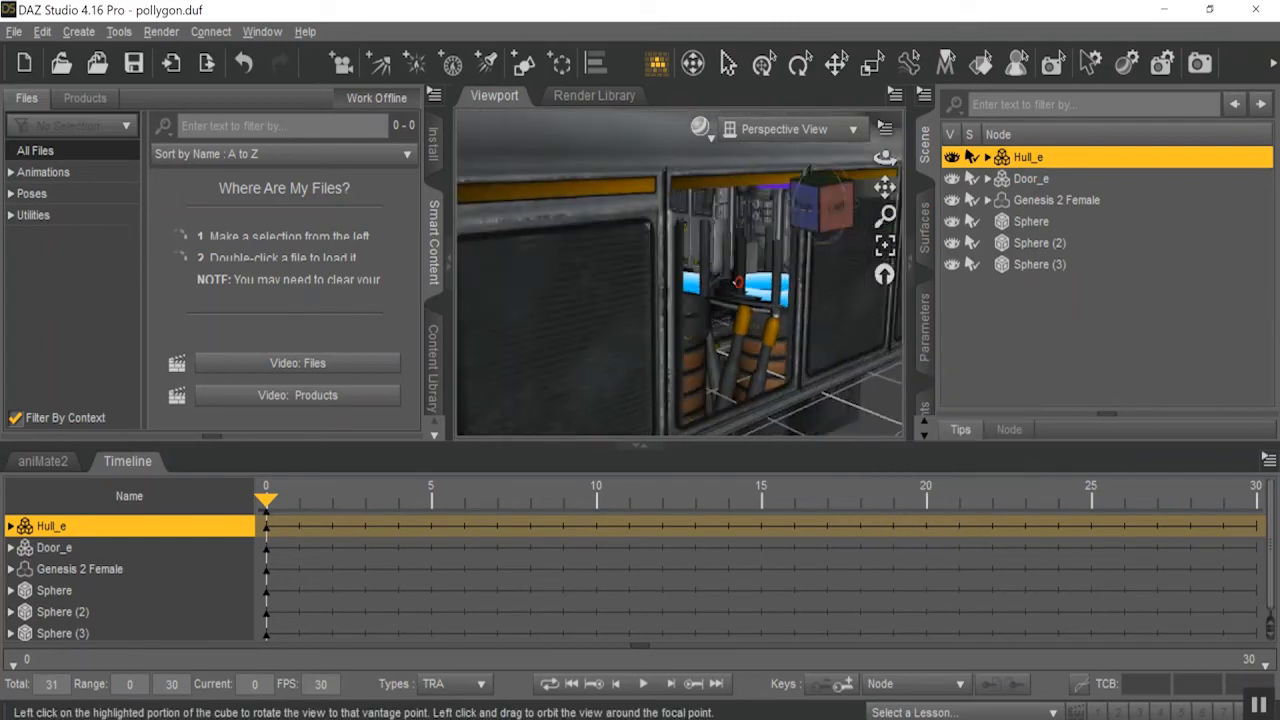
left_click_drag(885, 213, 885, 275)
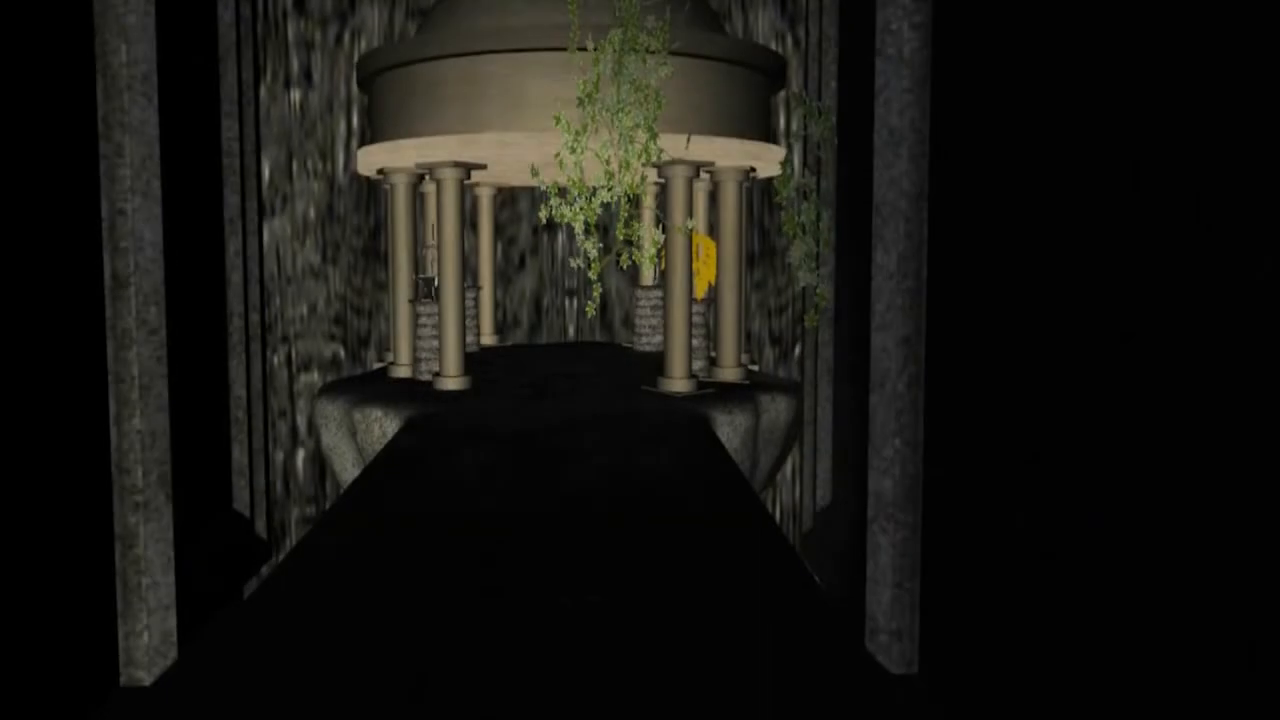